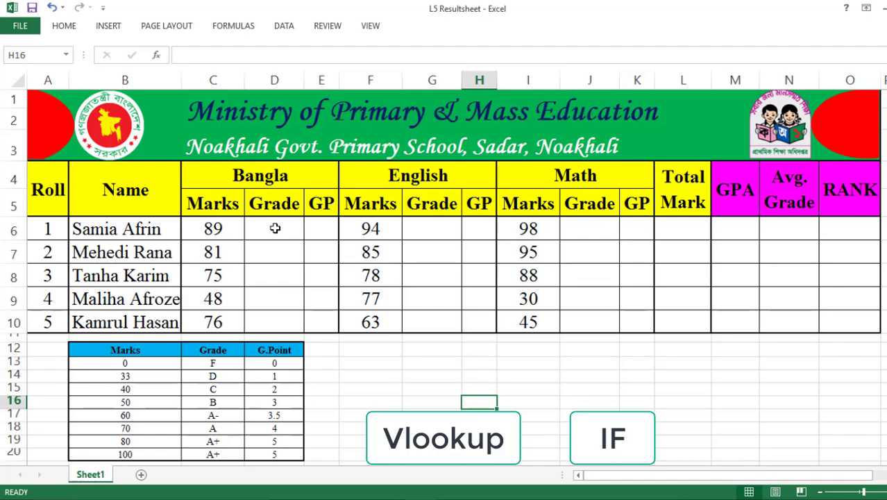
# Begin a VLOOKUP in D6 that uses the Bangla mark in C6 as its lookup value.
pyautogui.click(234, 227)
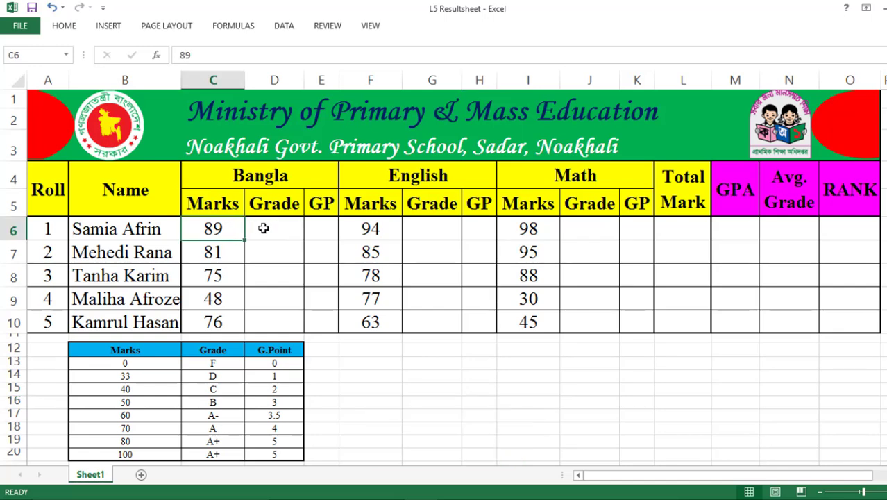
pyautogui.click(270, 227)
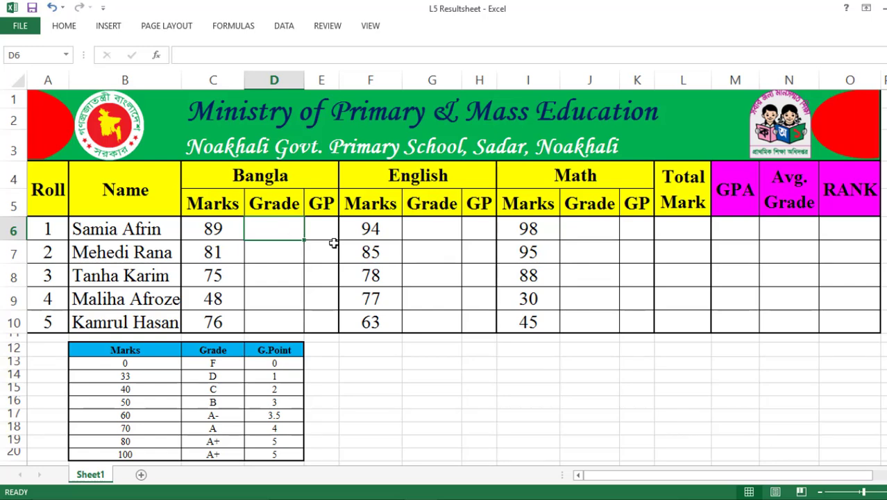
pyautogui.write('=')
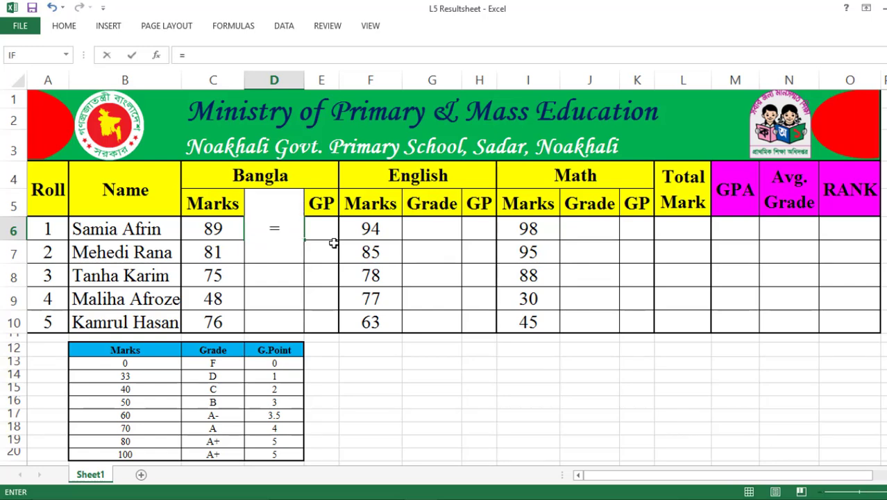
pyautogui.write('vloo')
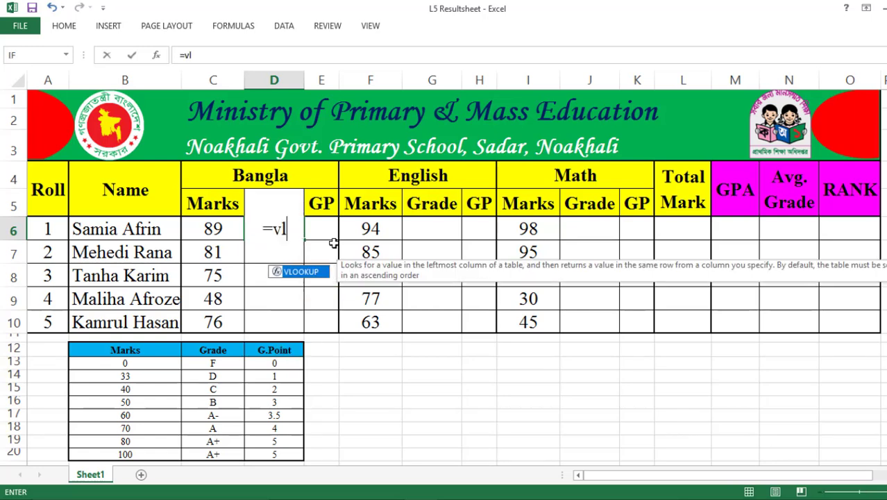
pyautogui.doubleClick(291, 272)
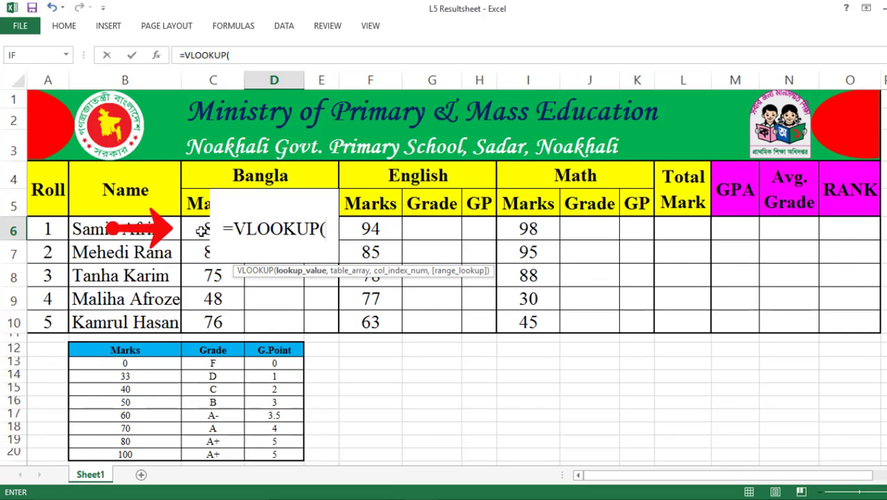
pyautogui.write('c')
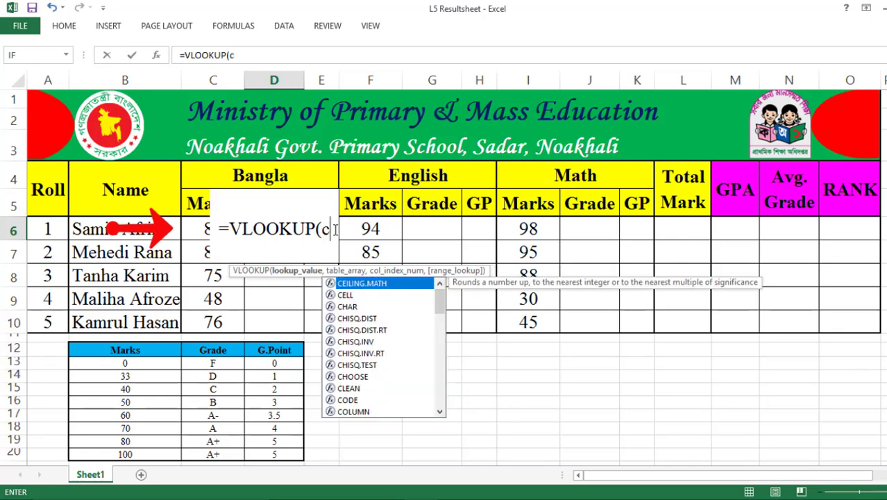
pyautogui.write('6')
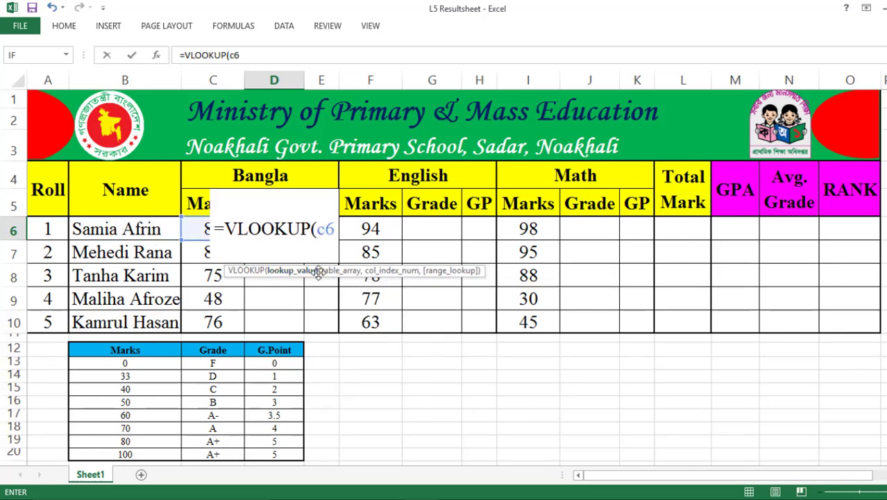
pyautogui.write(',')
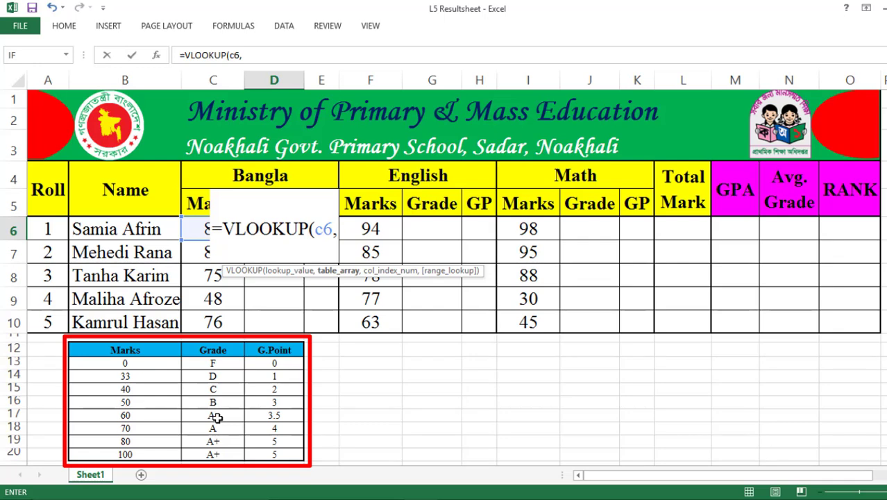
# Enter B13:D20 as the table range so D6 reads =VLOOKUP(c6,B13:D20,.
pyautogui.click(144, 362)
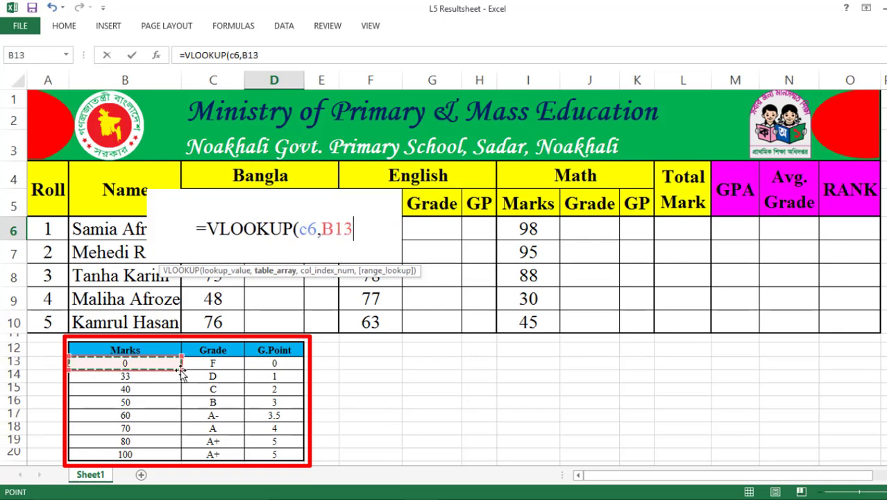
pyautogui.moveTo(175, 363); pyautogui.dragTo(294, 450)
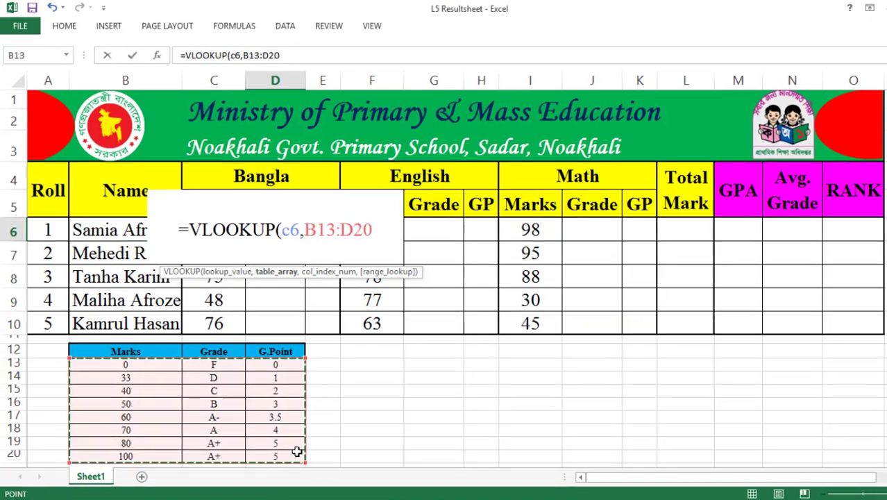
pyautogui.write(',')
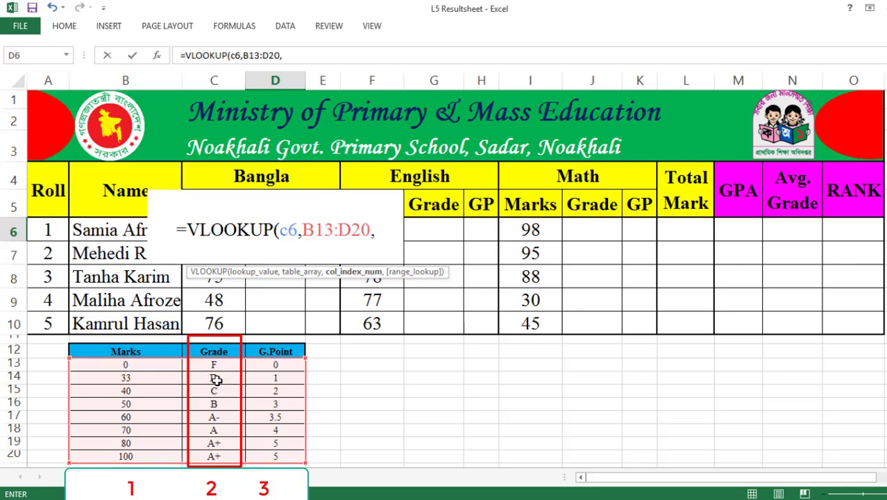
# Complete D6 as =VLOOKUP(C6,B13:D20,2,TRUE) with approximate match, returning grade A+.
pyautogui.write('2')
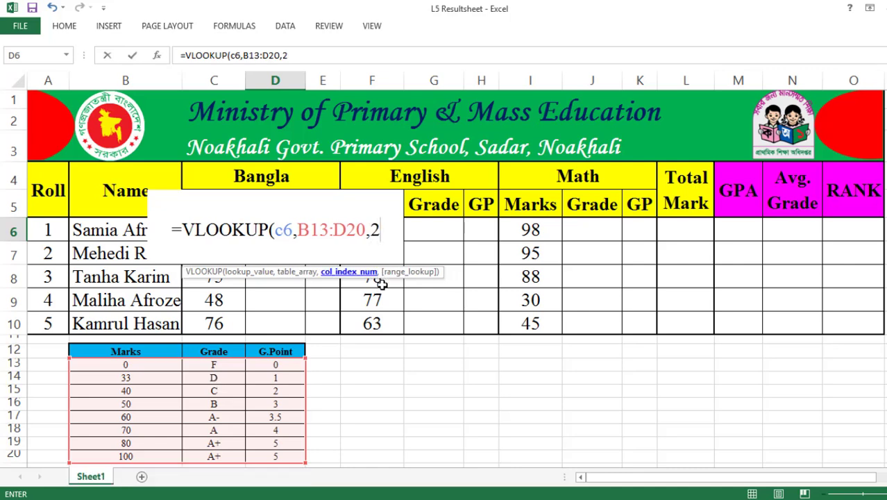
pyautogui.write(',')
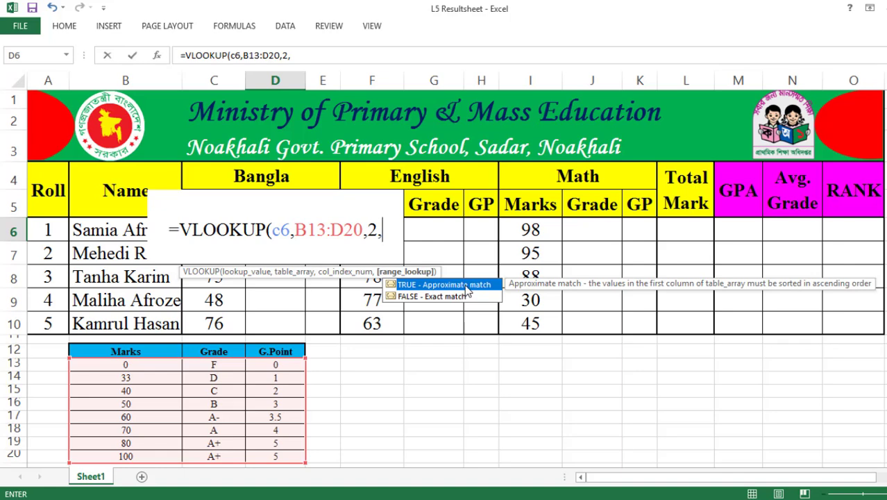
pyautogui.doubleClick(438, 285)
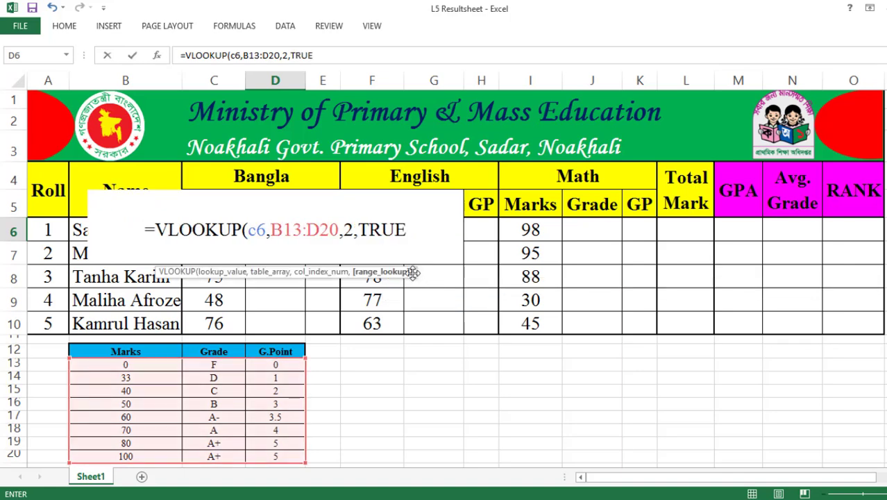
pyautogui.write(')')
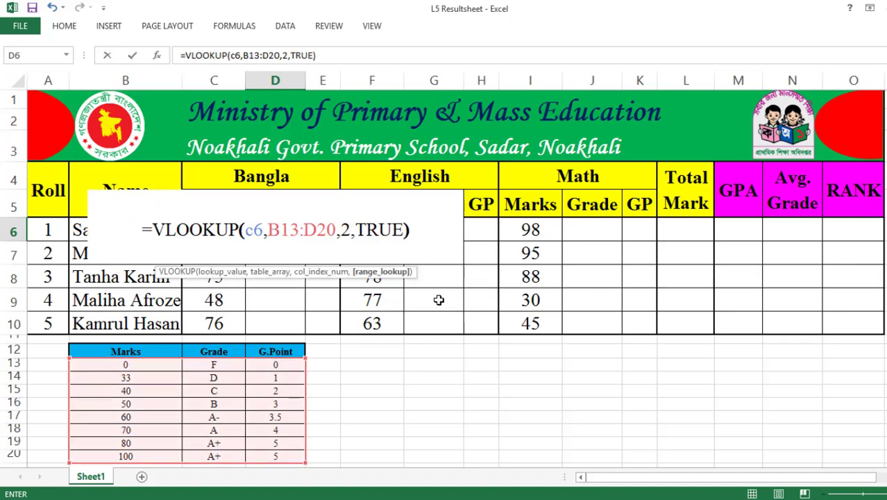
pyautogui.click(159, 237)
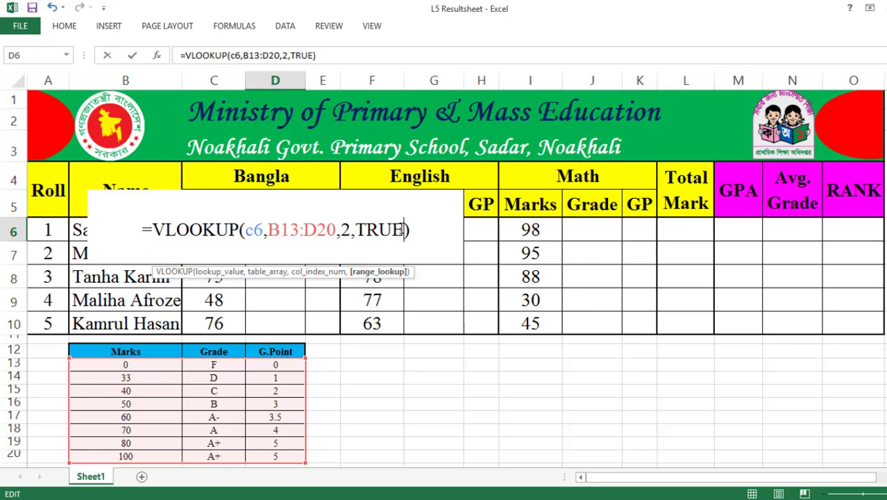
pyautogui.click(421, 230)
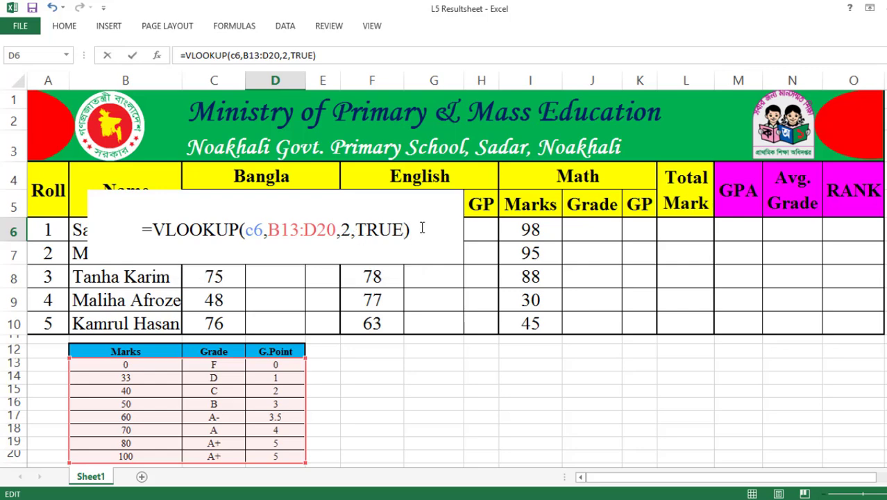
pyautogui.press('Return')
pyautogui.click(287, 232)
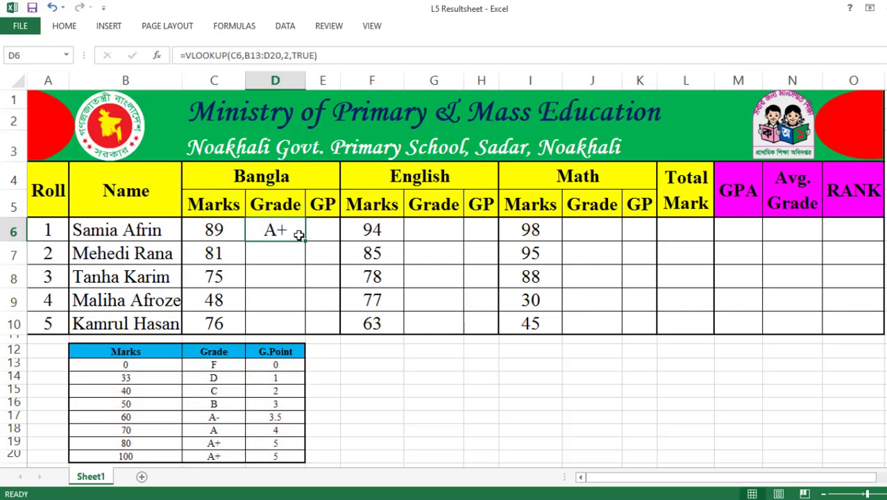
# Lock the lookup range in D6's VLOOKUP as the absolute reference $B$13:$D$20.
pyautogui.click(372, 391)
pyautogui.click(284, 230)
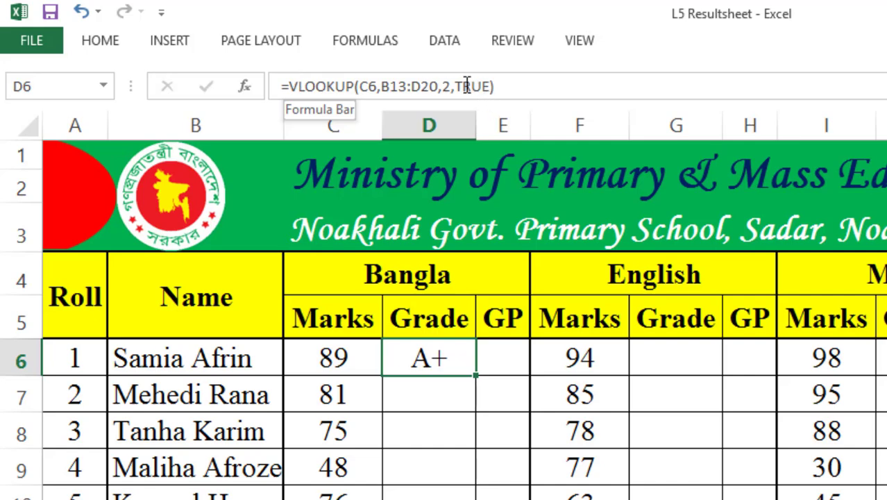
pyautogui.click(438, 85)
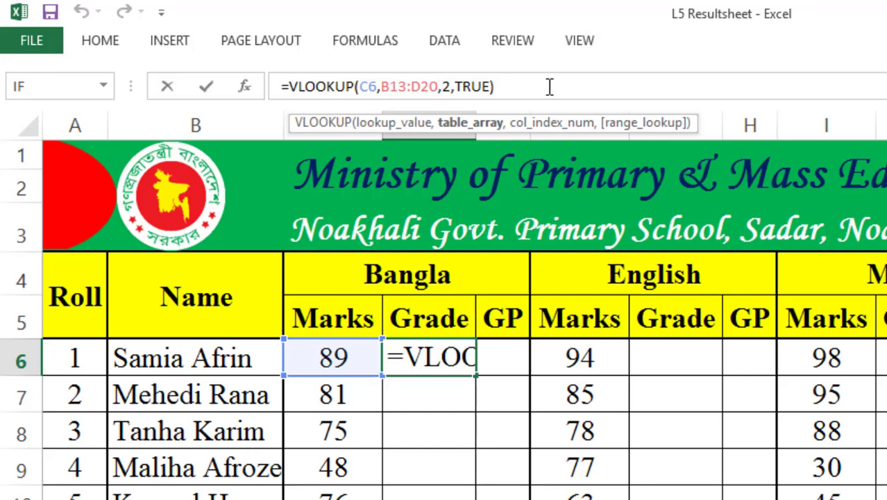
pyautogui.click(421, 86)
pyautogui.hotkey('shift', '4')
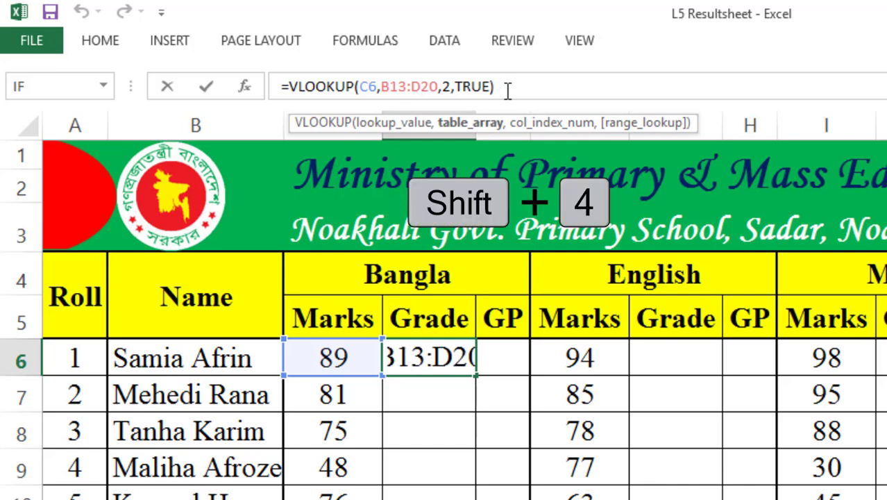
pyautogui.write('$D$')
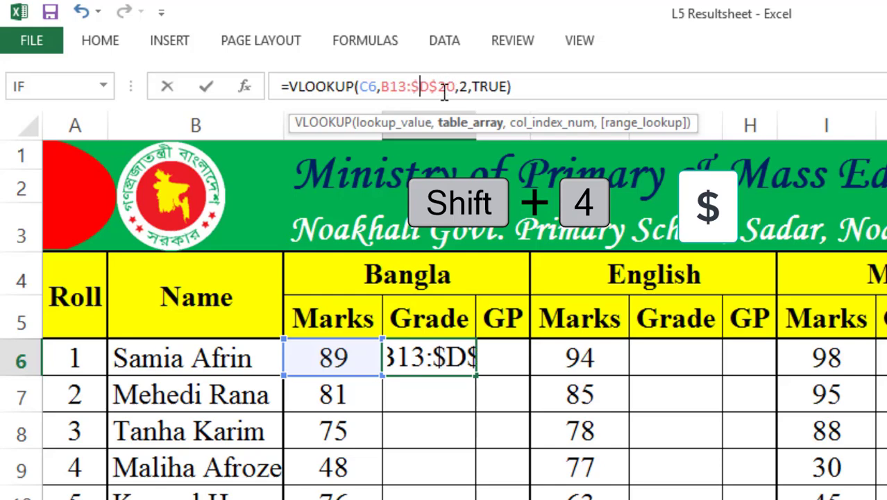
pyautogui.click(417, 85)
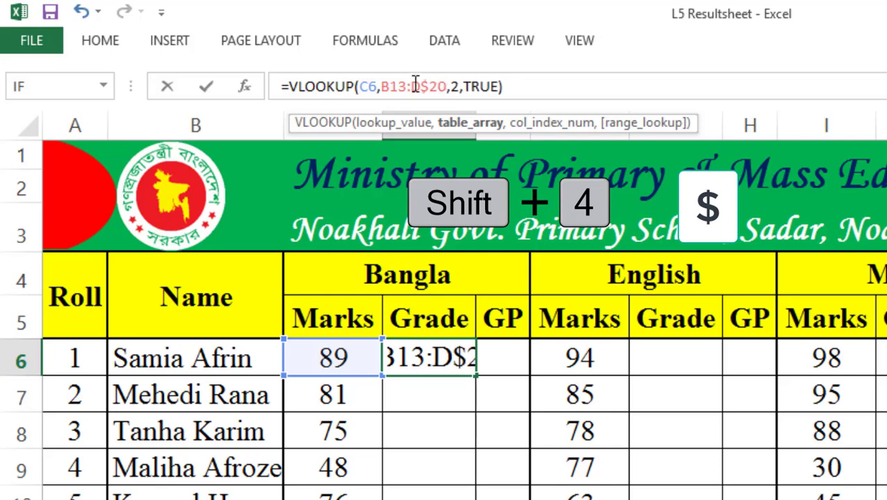
pyautogui.write('$')
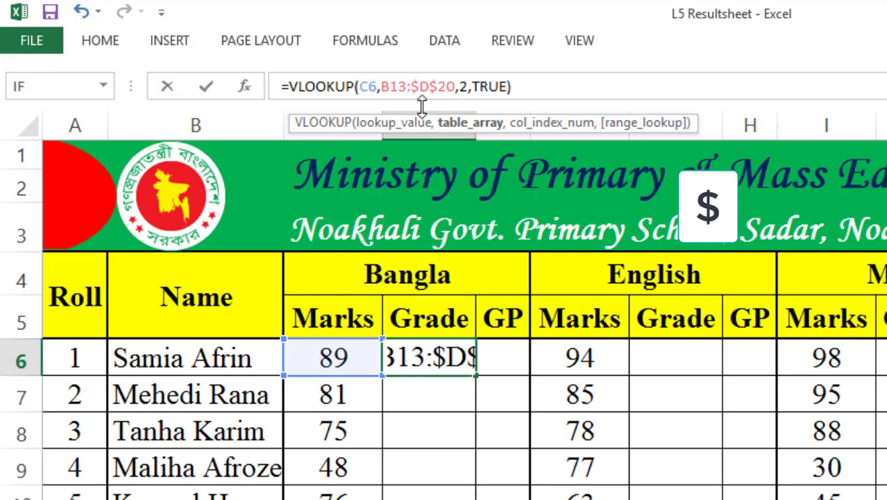
pyautogui.press('F4')
pyautogui.click(544, 83)
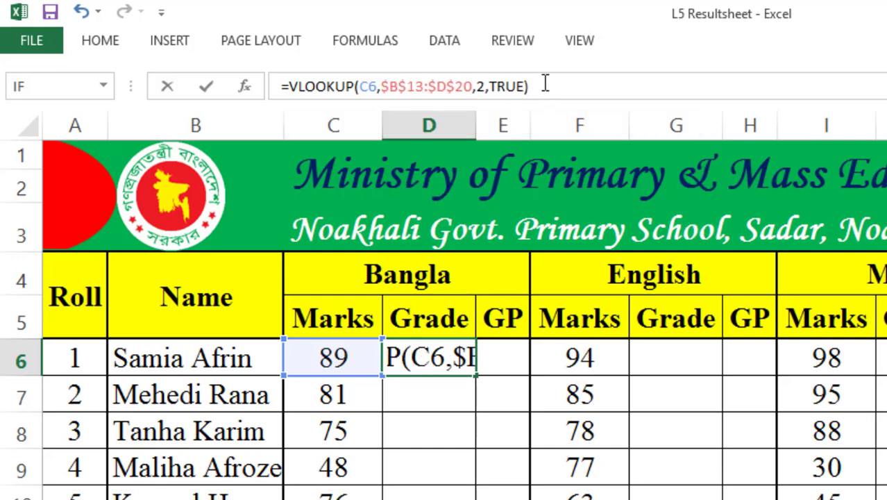
pyautogui.press('Return')
# Fill the Bangla grade formula down to D10 and paste it into the English Grade column from G6.
pyautogui.click(446, 365)
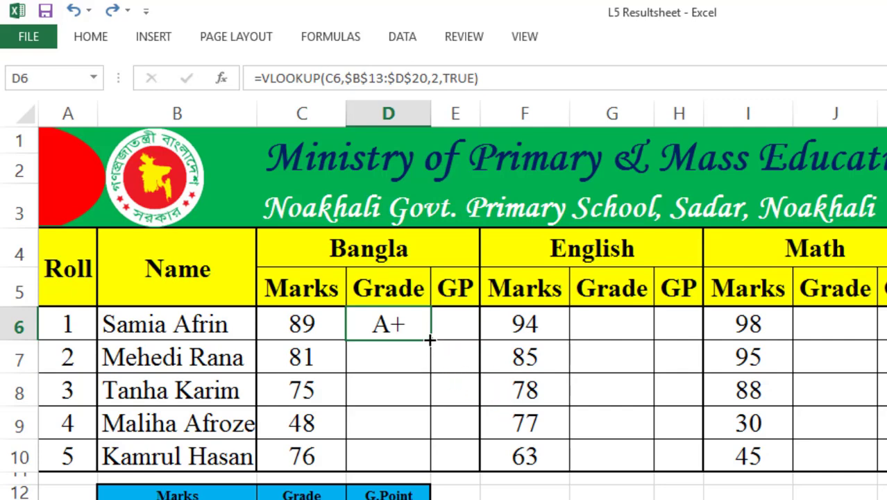
pyautogui.moveTo(430, 339); pyautogui.dragTo(428, 472)
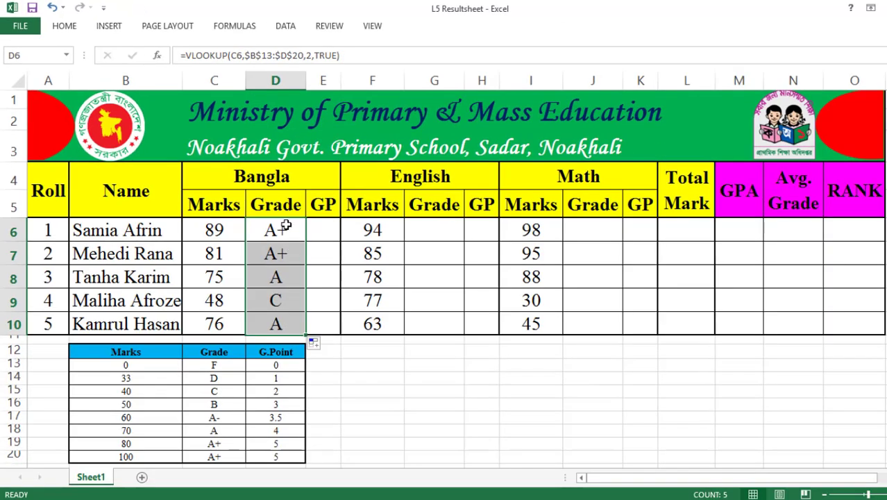
pyautogui.moveTo(401, 315); pyautogui.dragTo(408, 453)
pyautogui.moveTo(290, 320); pyautogui.dragTo(289, 323)
pyautogui.hotkey('ctrl', 'c')
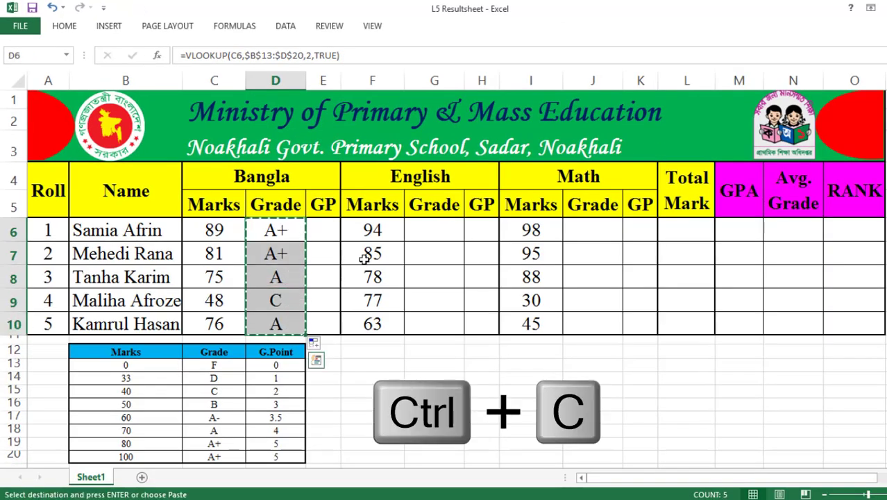
pyautogui.click(424, 232)
pyautogui.hotkey('ctrl', 'v')
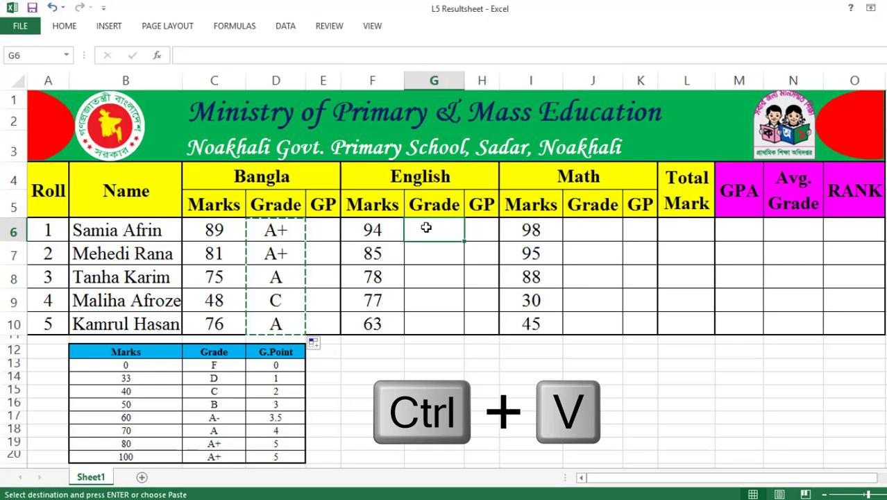
# Copy the English grade formulas into the Math Grade column starting at J6.
pyautogui.hotkey('ctrl', 'c')
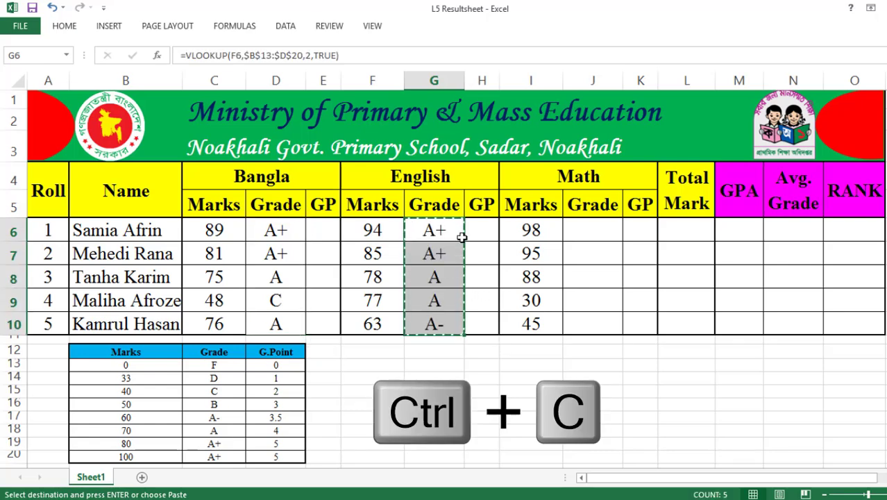
pyautogui.click(599, 228)
pyautogui.hotkey('ctrl', 'v')
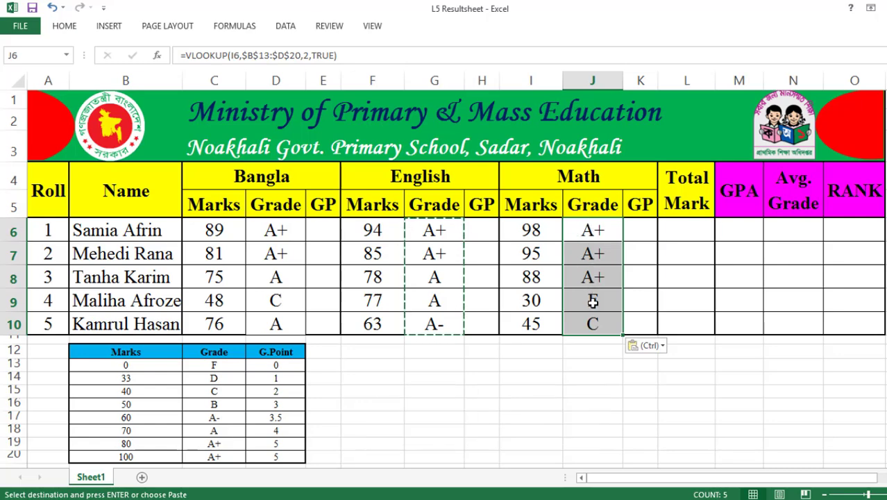
pyautogui.click(372, 430)
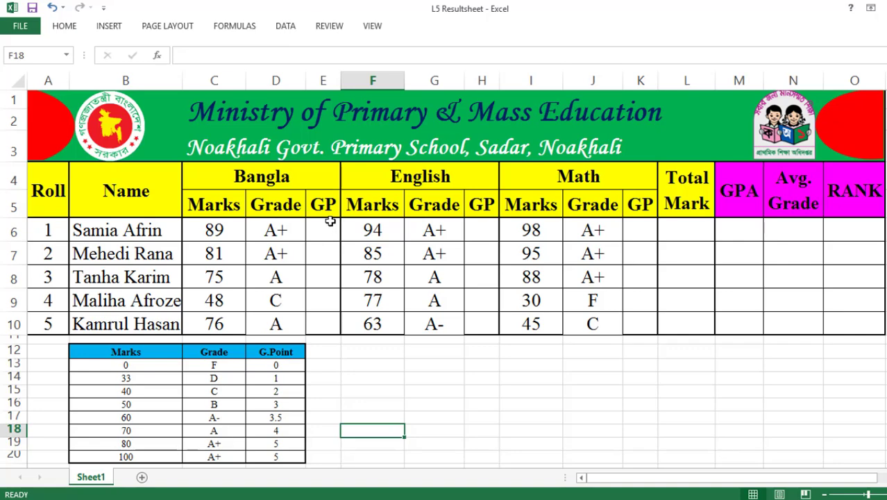
# Copy D6 into E6 and change it to =VLOOKUP(C6,$B$13:$D$20,3,TRUE) for grade points.
pyautogui.click(275, 230)
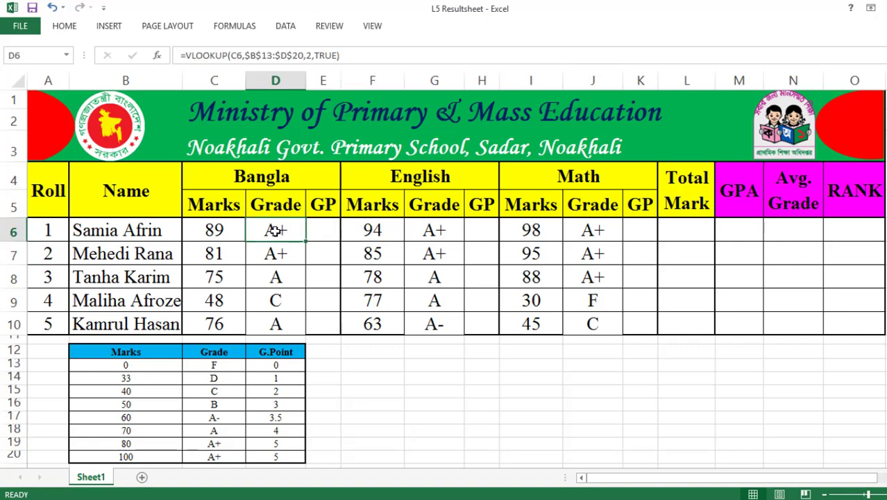
pyautogui.hotkey('ctrl', 'c')
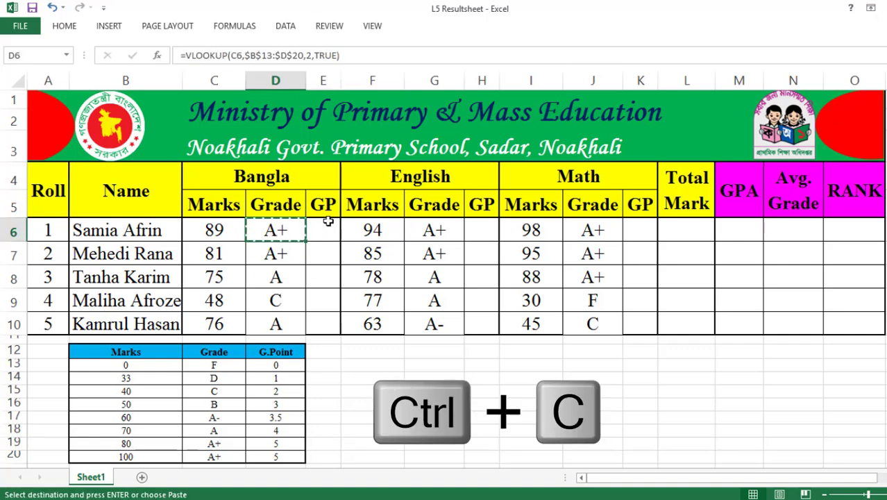
pyautogui.click(329, 231)
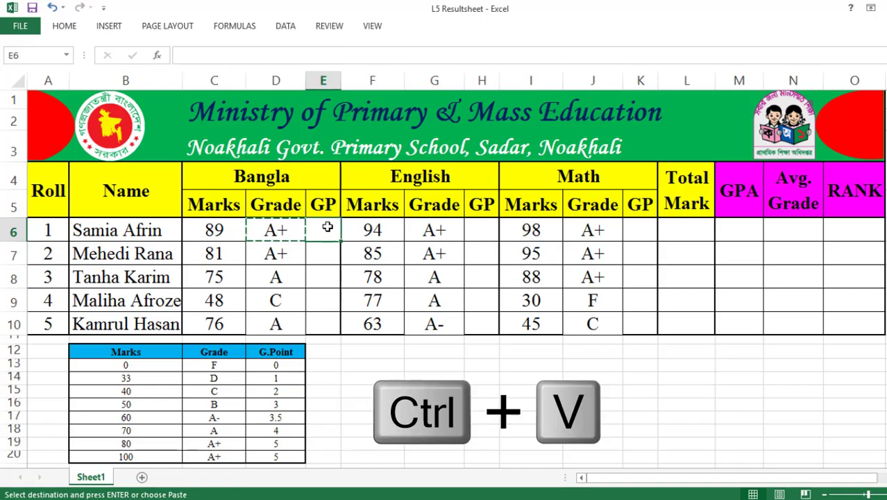
pyautogui.hotkey('ctrl', 'v')
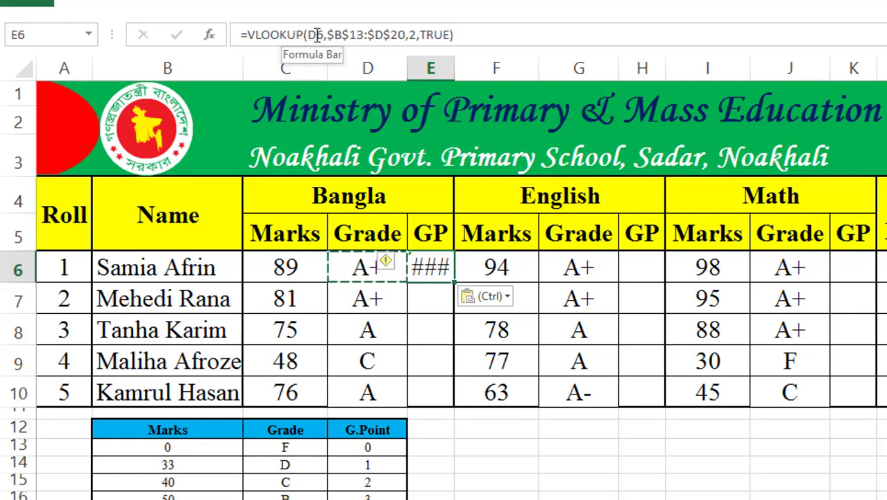
pyautogui.click(316, 34)
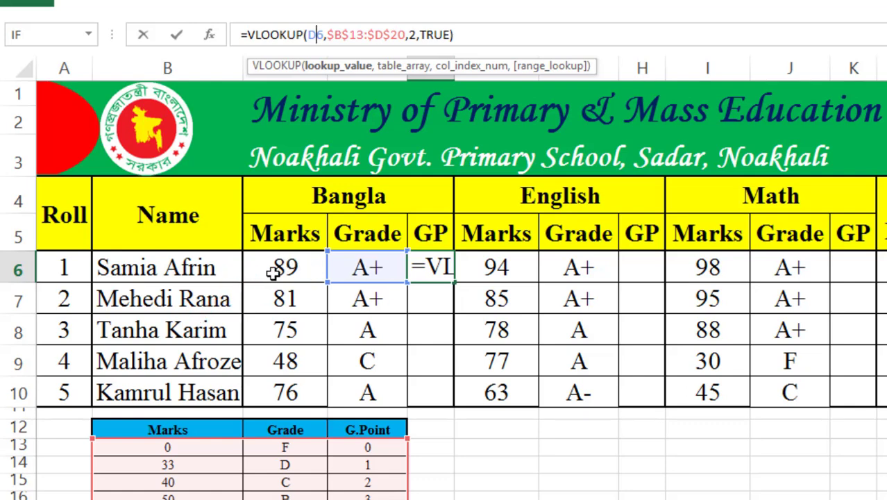
pyautogui.press('BackSpace')
pyautogui.write('C')
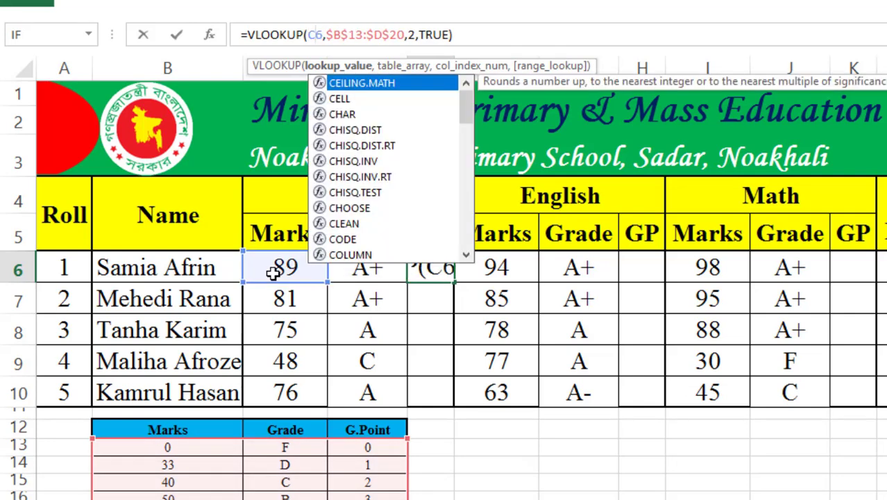
pyautogui.click(414, 35)
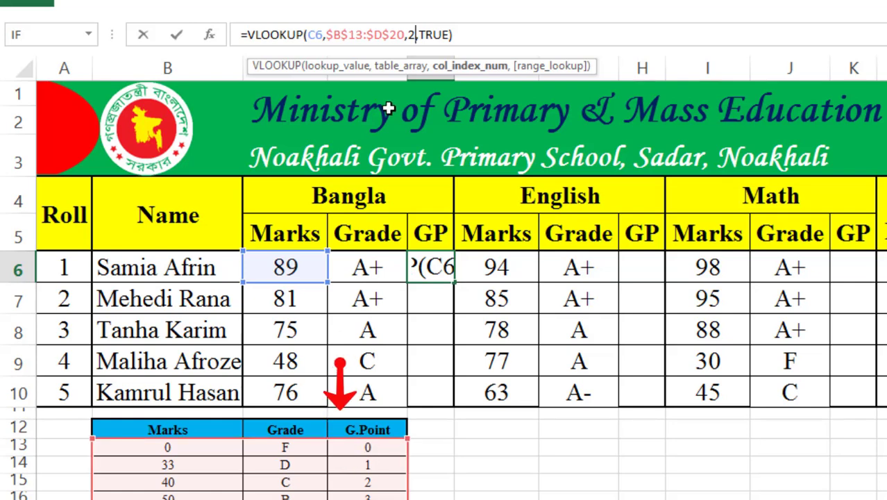
pyautogui.press('BackSpace')
pyautogui.write('3')
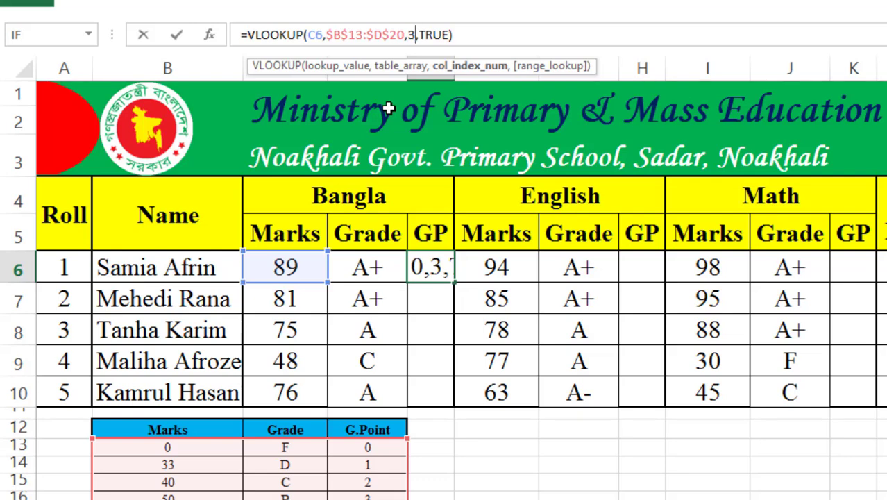
pyautogui.click(463, 30)
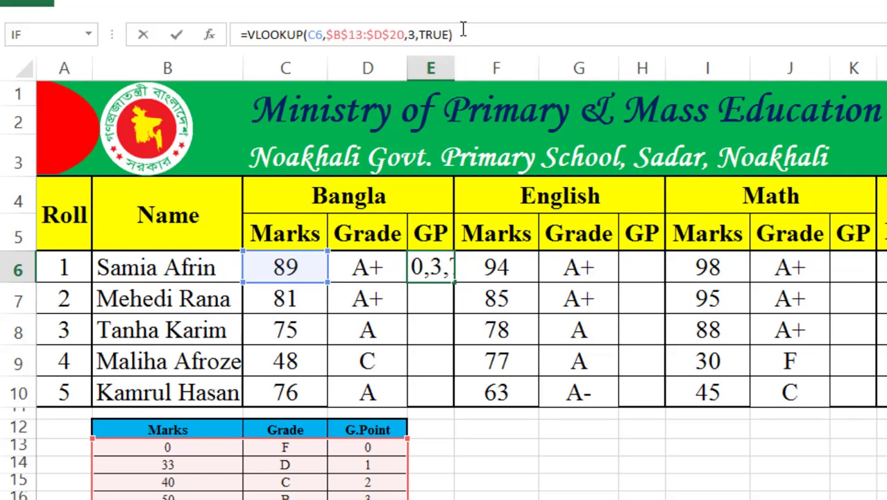
pyautogui.press('Return')
# Fill the Bangla GP formula down to E10, giving 5, 5, 4, 2, 4.
pyautogui.click(432, 267)
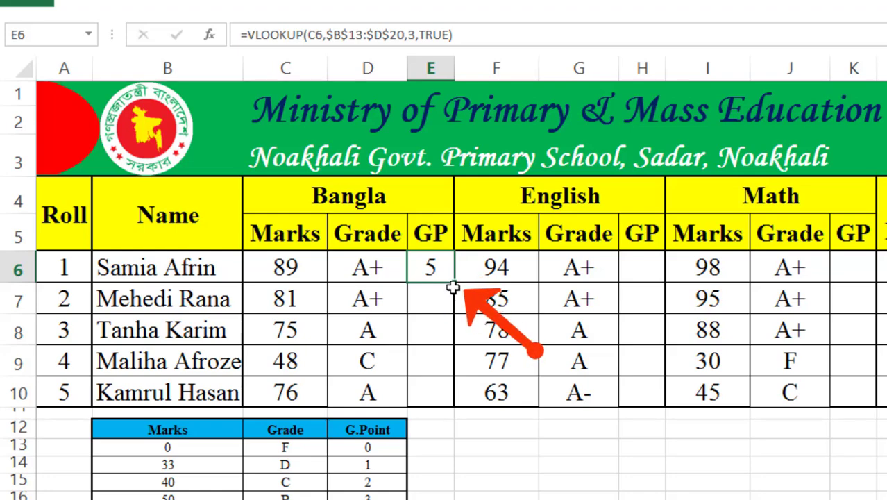
pyautogui.doubleClick(453, 281)
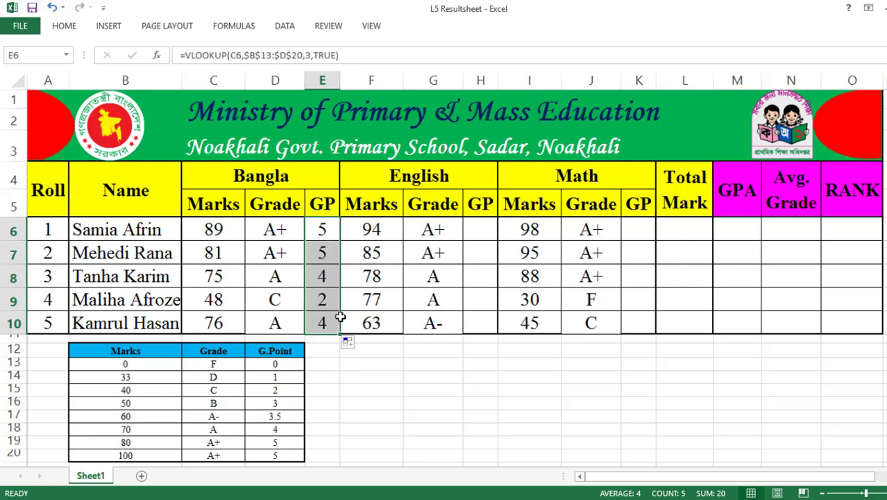
pyautogui.click(361, 380)
pyautogui.moveTo(324, 227); pyautogui.dragTo(328, 322)
# Paste the Bangla GP formulas into the English GP (H6) and Math GP (K6) columns.
pyautogui.hotkey('ctrl', 'c')
pyautogui.click(480, 221)
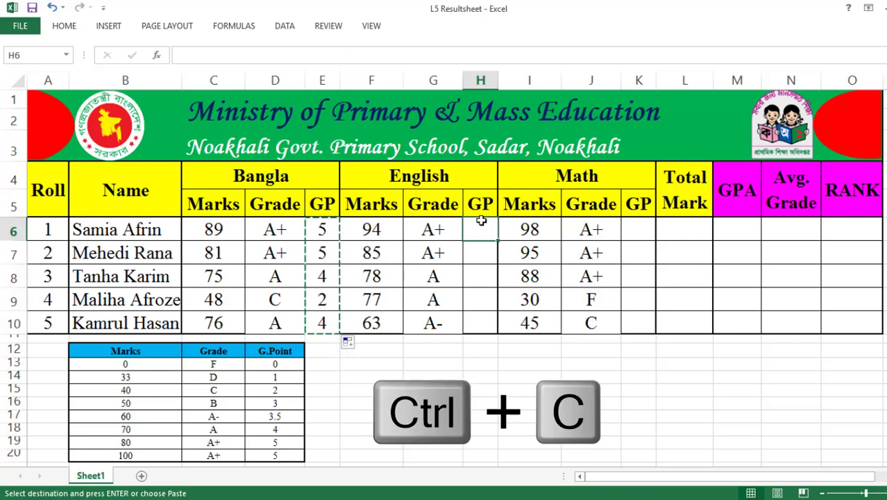
pyautogui.hotkey('ctrl', 'v')
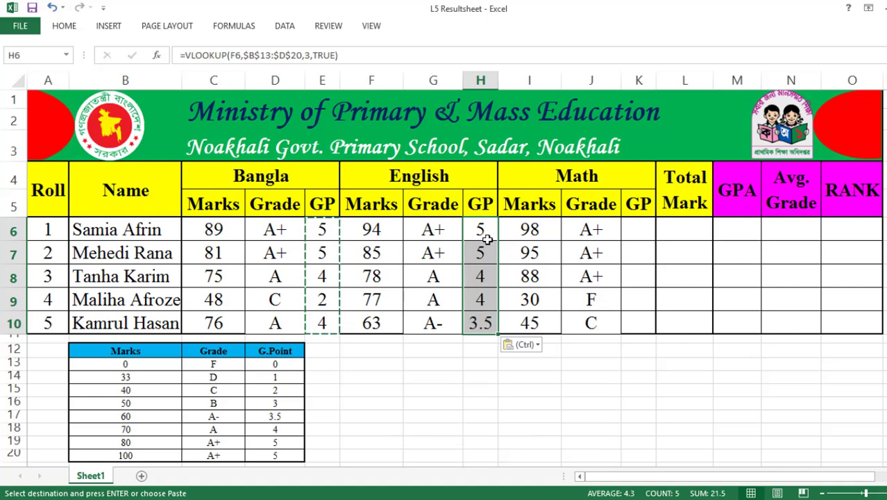
pyautogui.hotkey('ctrl', 'c')
pyautogui.click(643, 224)
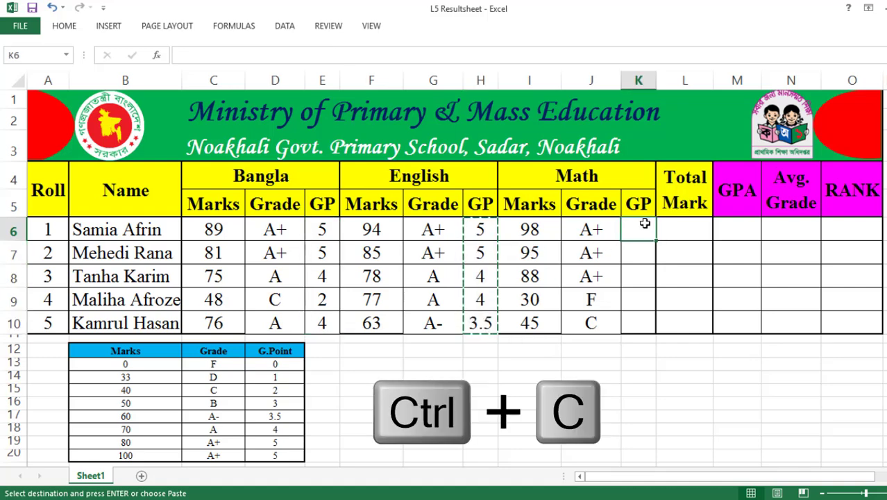
pyautogui.hotkey('ctrl', 'v')
pyautogui.click(599, 363)
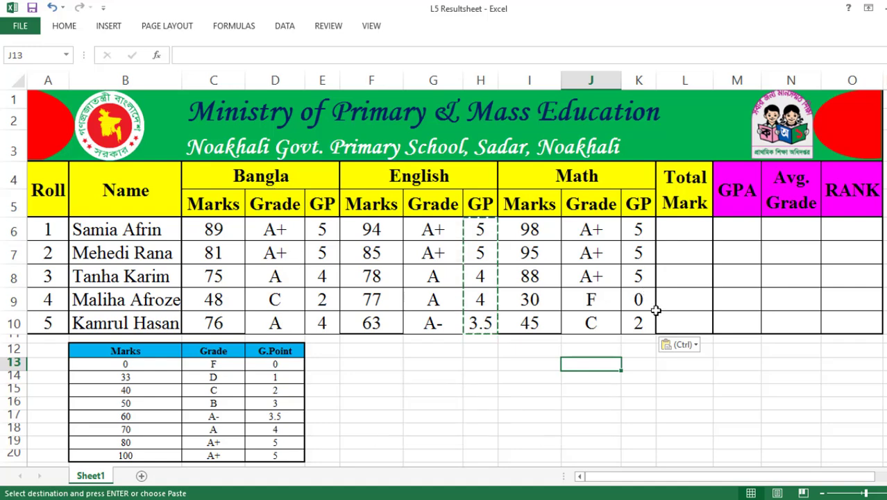
pyautogui.click(648, 378)
pyautogui.press('Escape')
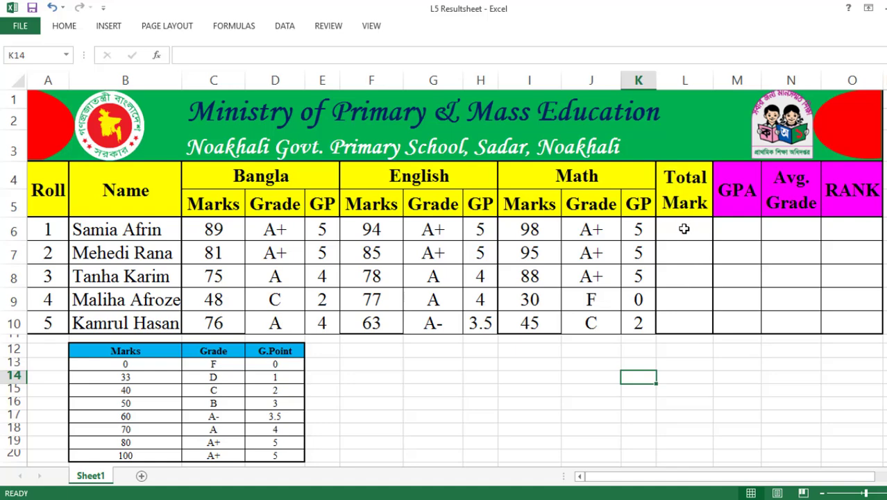
# Enter =C6+F6+I6 in L6 and fill it down, giving totals 281, 261, 241, 155, 184.
pyautogui.click(682, 226)
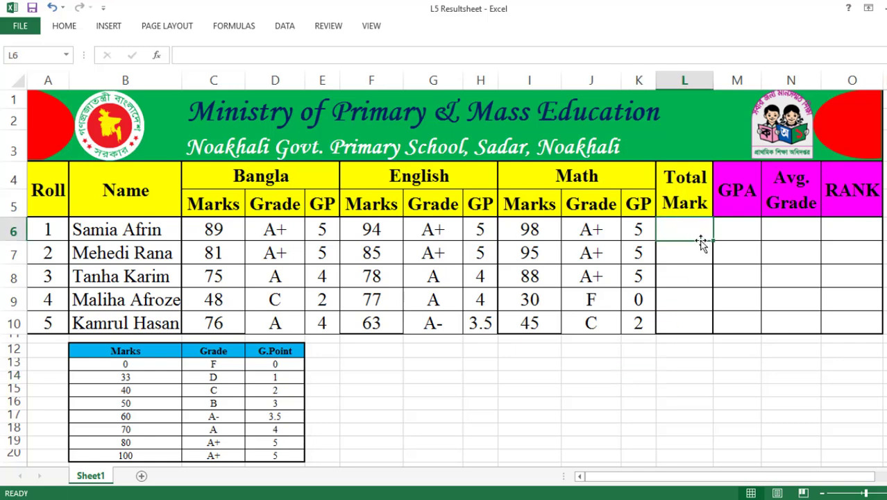
pyautogui.write('=')
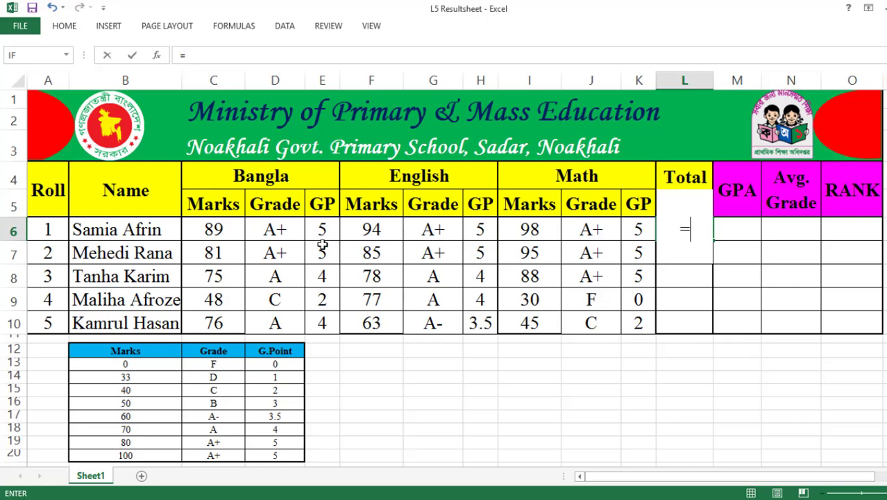
pyautogui.click(207, 225)
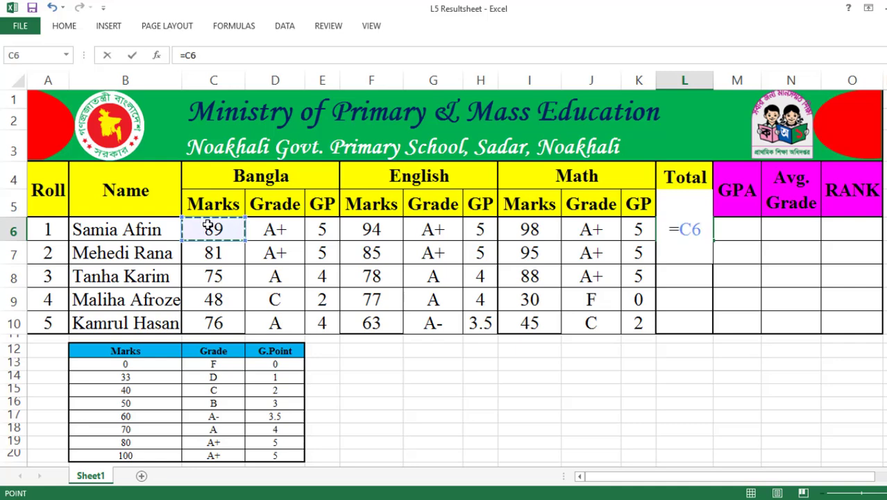
pyautogui.write('+')
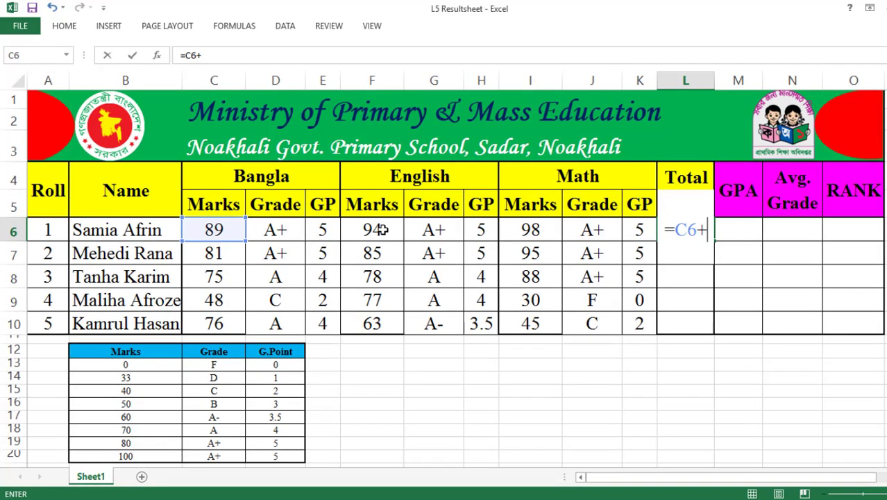
pyautogui.click(383, 230)
pyautogui.write('+')
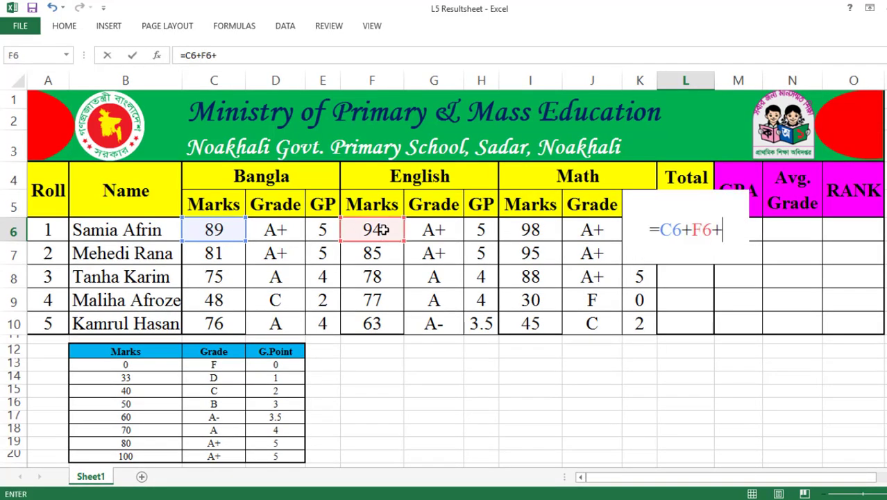
pyautogui.click(532, 229)
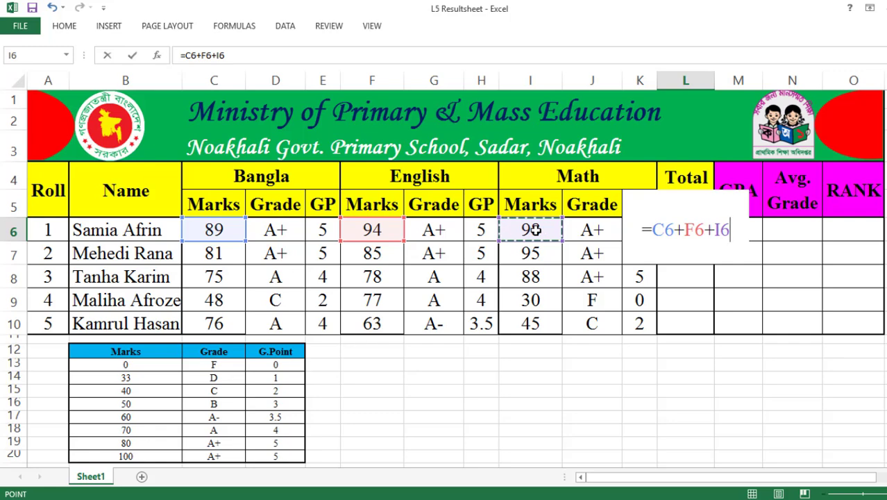
pyautogui.press('Return')
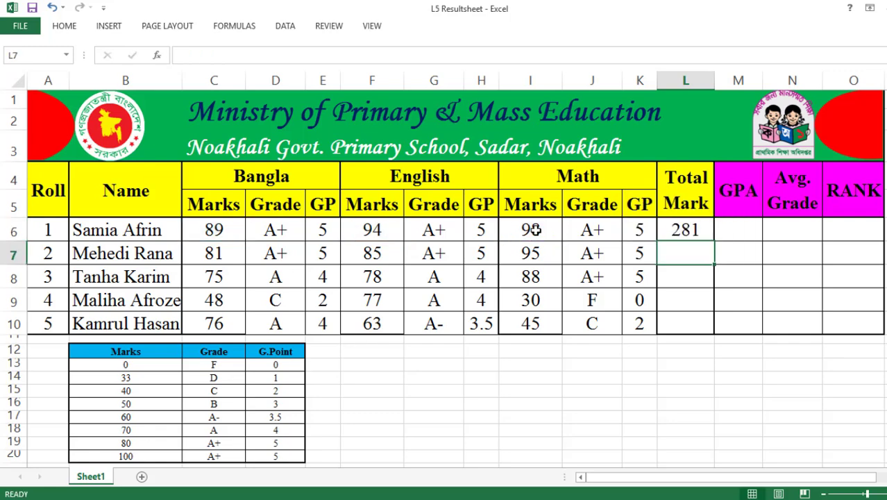
pyautogui.click(689, 229)
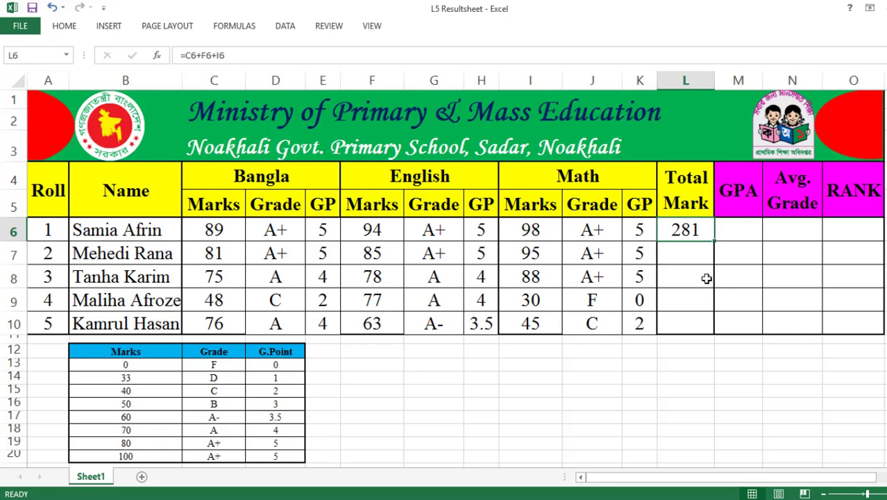
pyautogui.doubleClick(714, 240)
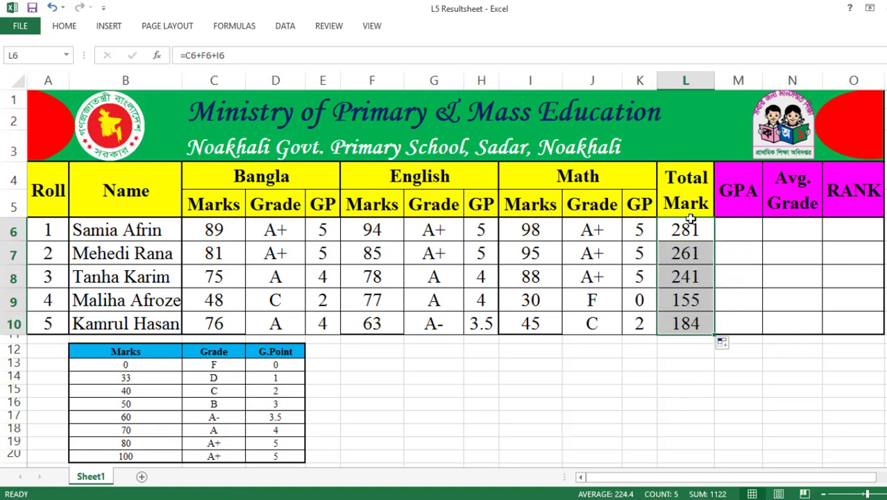
pyautogui.click(686, 377)
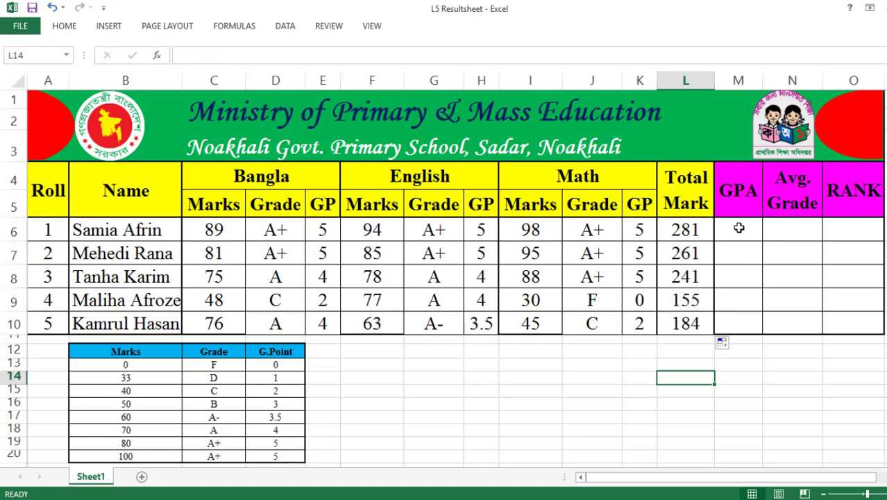
# Enter =AVERAGE(E6,H6,K6) in M6 to compute the first student's GPA.
pyautogui.click(739, 227)
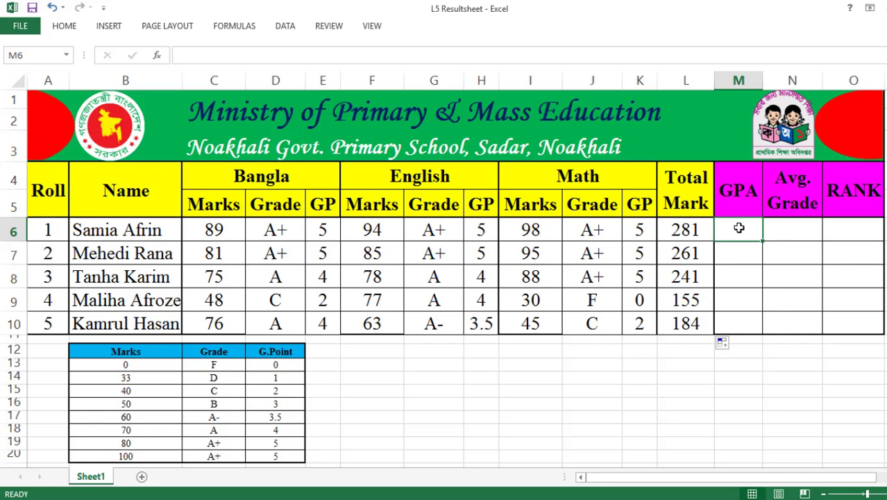
pyautogui.write('=')
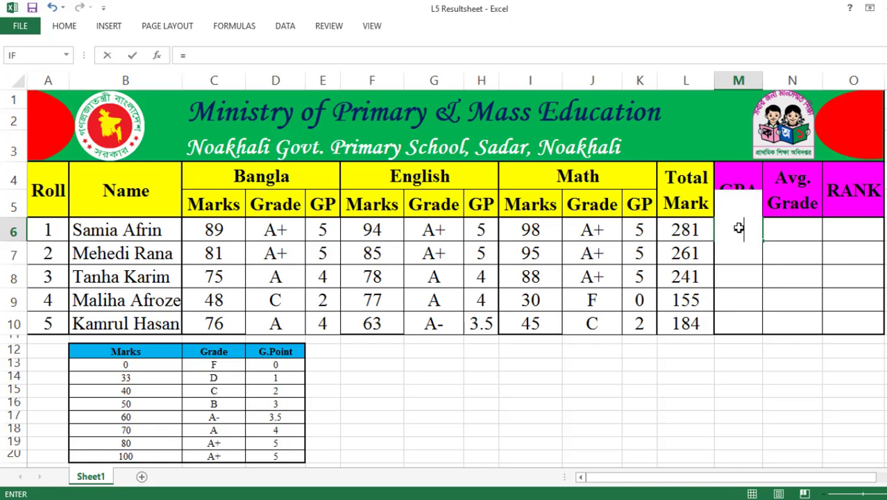
pyautogui.write('av')
pyautogui.doubleClick(780, 284)
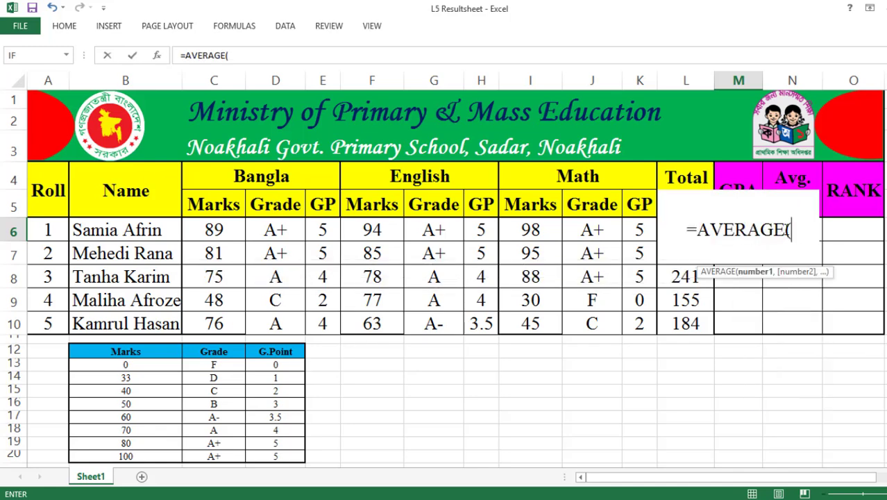
pyautogui.click(320, 229)
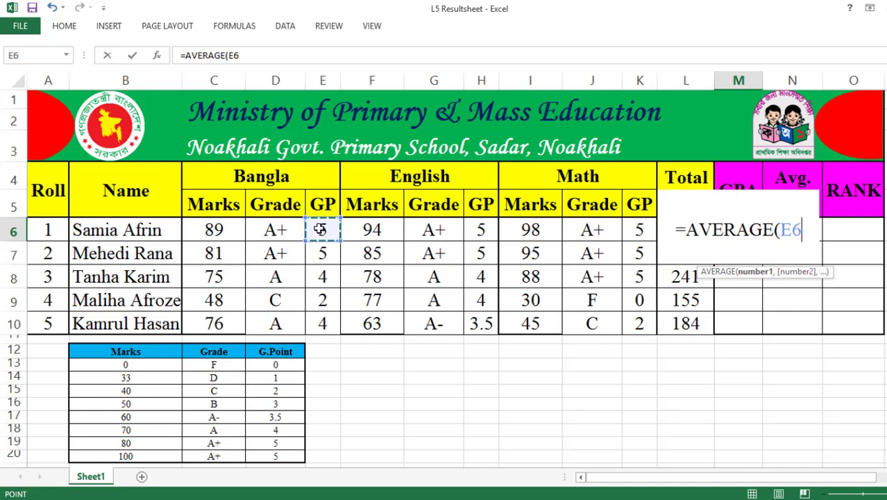
pyautogui.write(',')
pyautogui.click(483, 229)
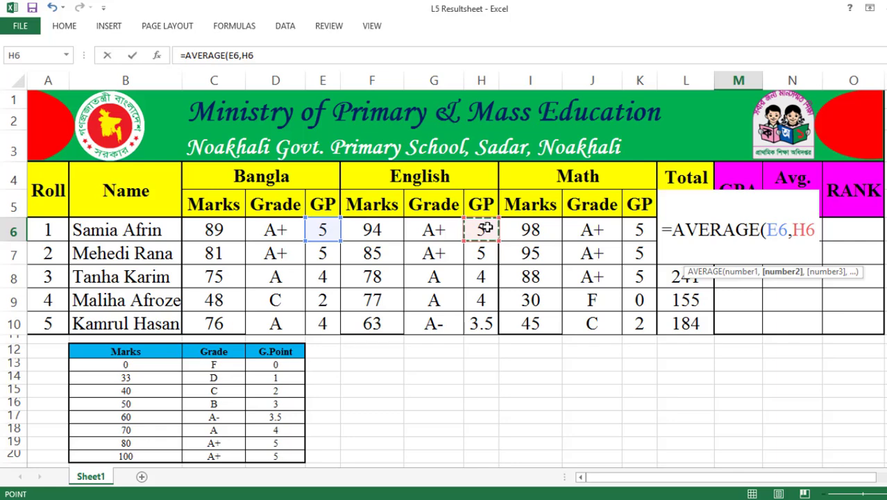
pyautogui.write(',')
pyautogui.click(641, 229)
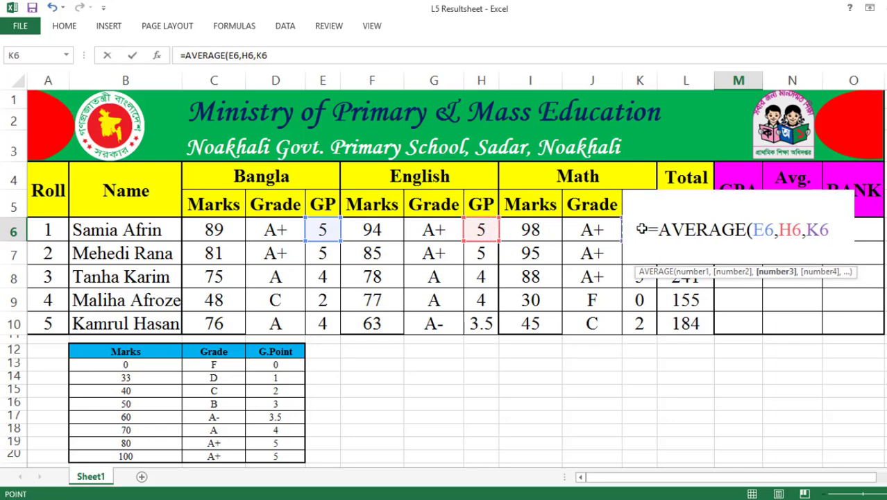
pyautogui.write(')')
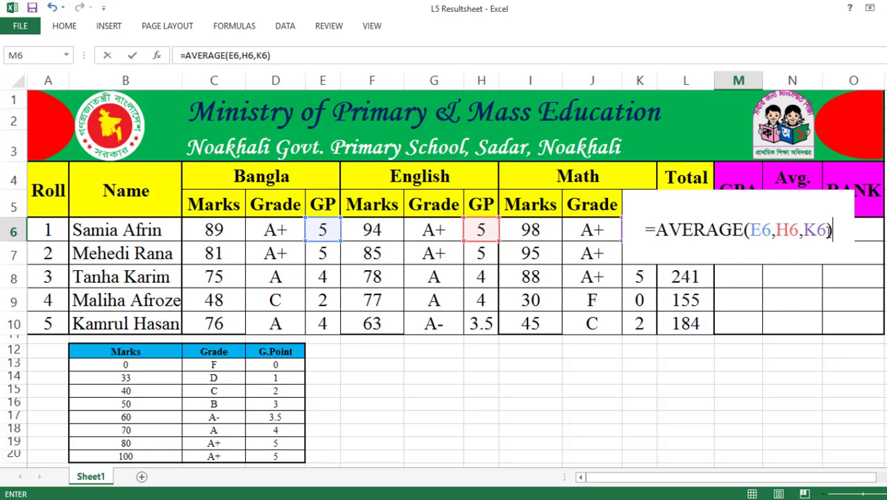
pyautogui.press('Return')
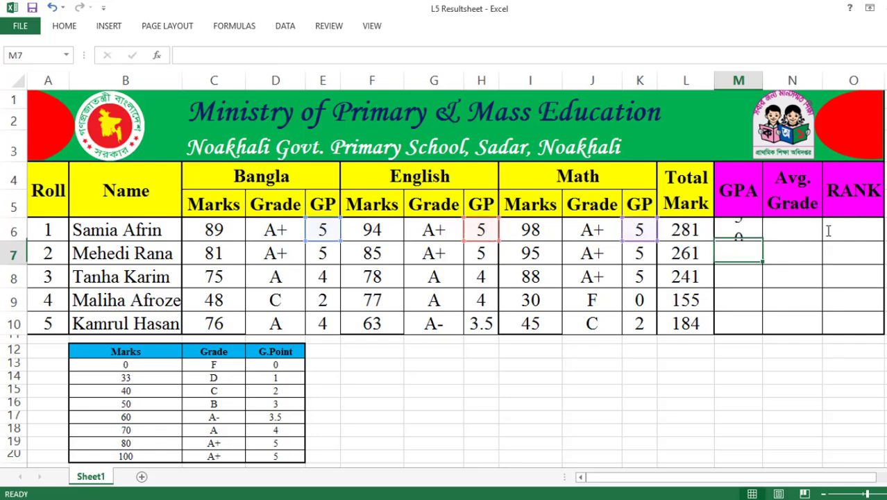
# Fill the GPA formula down to M10, giving 5, 5, 4.33, 2 and 3.17.
pyautogui.click(739, 229)
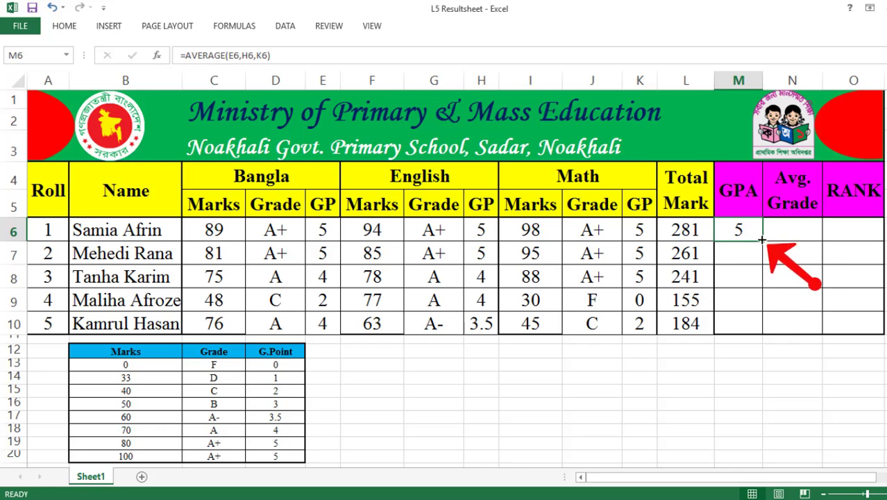
pyautogui.doubleClick(763, 242)
pyautogui.click(792, 373)
pyautogui.moveTo(738, 229); pyautogui.dragTo(746, 319)
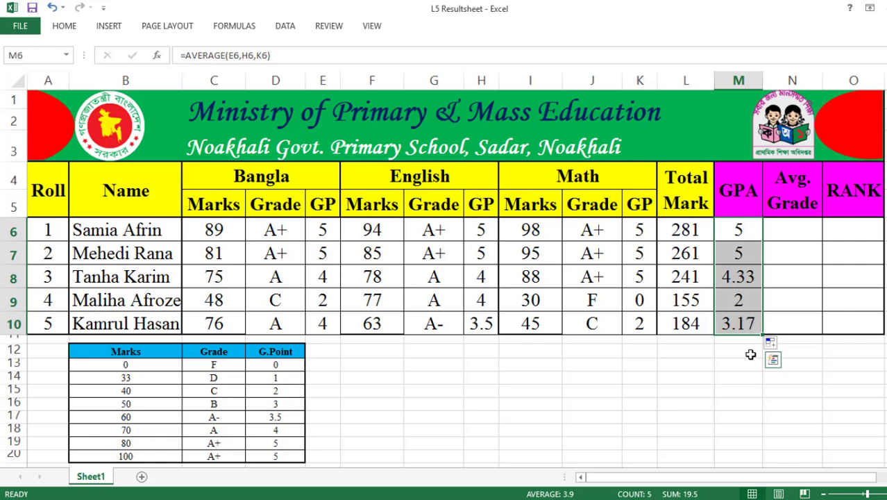
pyautogui.click(722, 362)
pyautogui.click(591, 391)
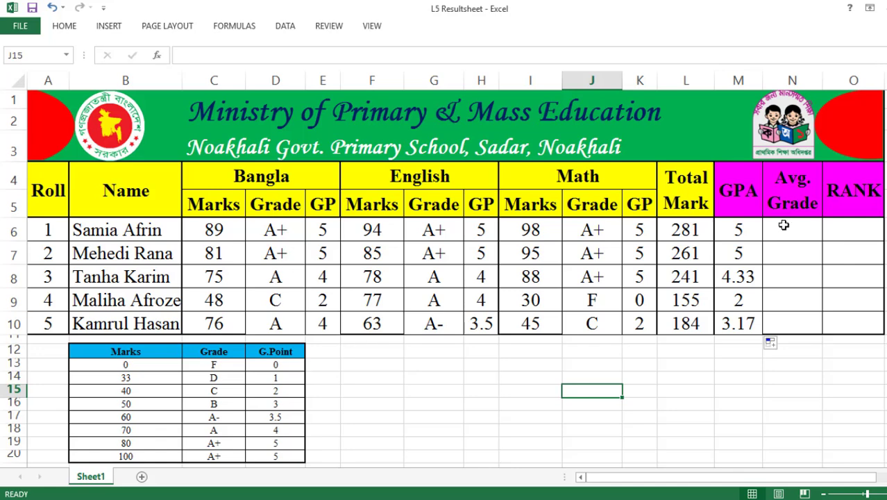
pyautogui.click(596, 299)
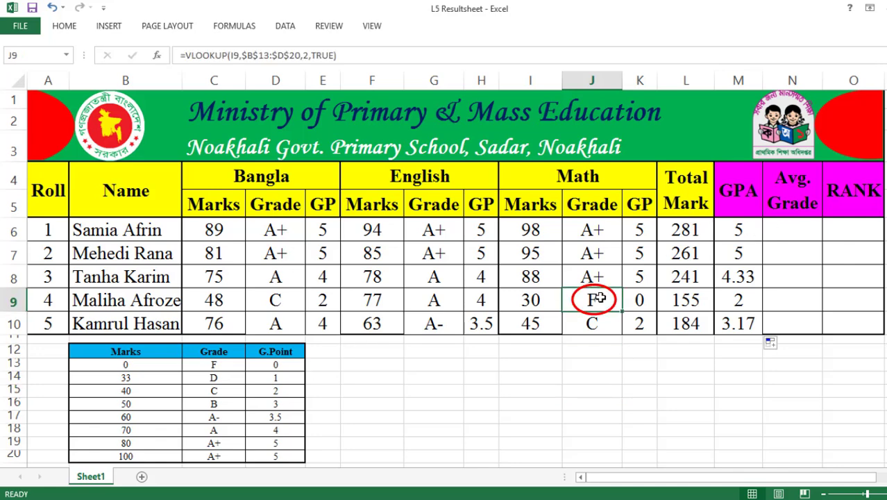
pyautogui.click(788, 222)
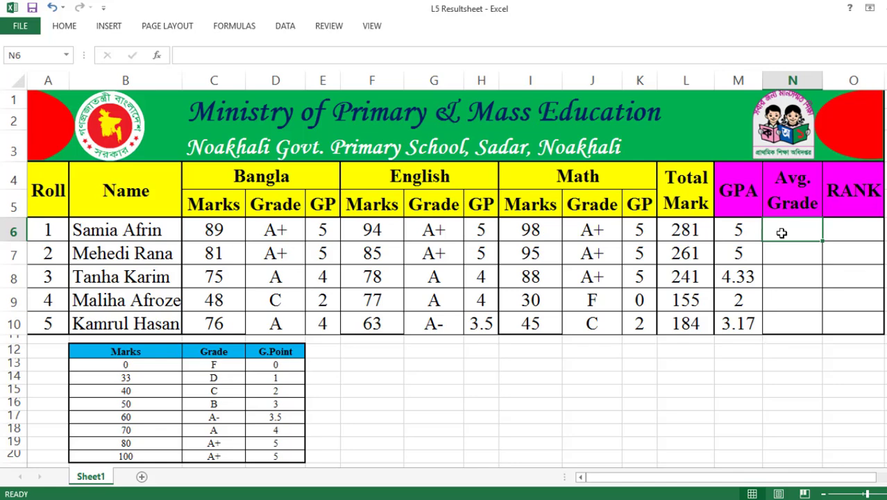
# In N6, start =IF(OR(C6<33,F6<33,I6<33),"F" so any subject mark under 33 gives F.
pyautogui.write('=if')
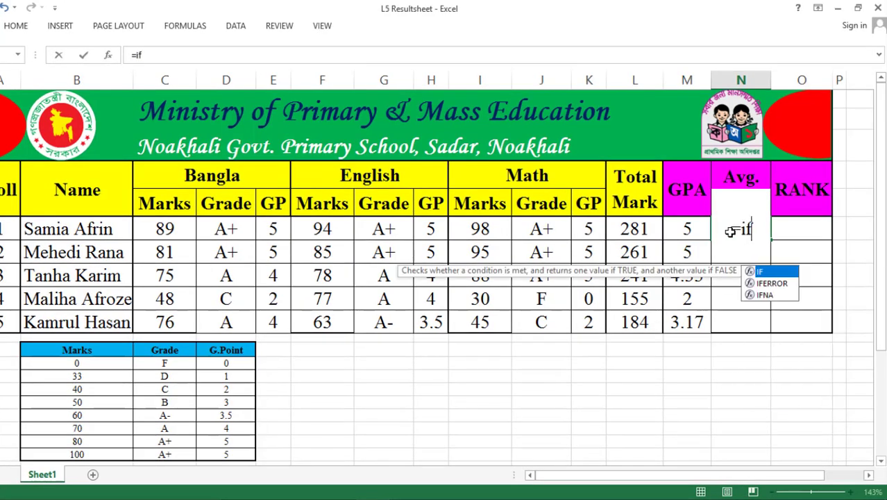
pyautogui.press('Tab')
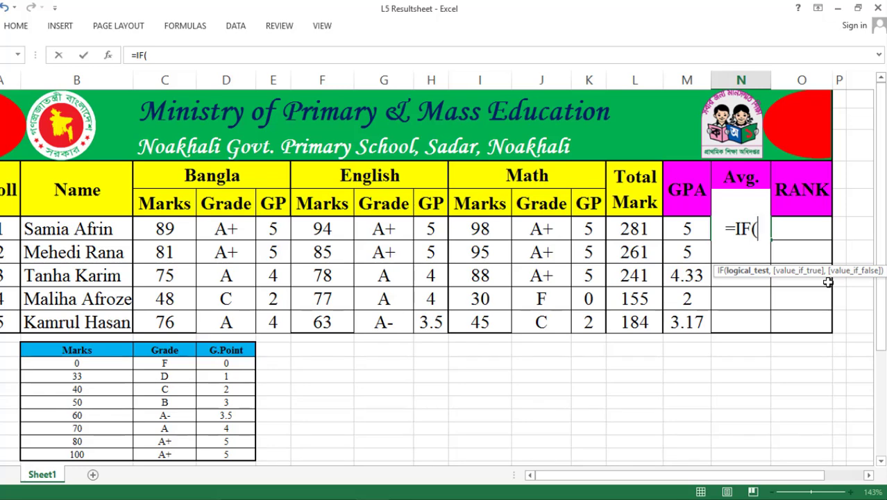
pyautogui.write('or')
pyautogui.press('Tab')
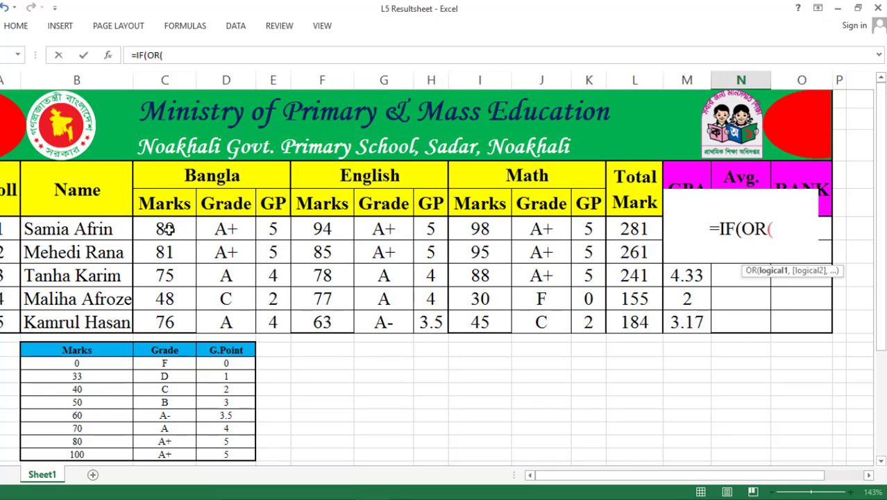
pyautogui.click(166, 229)
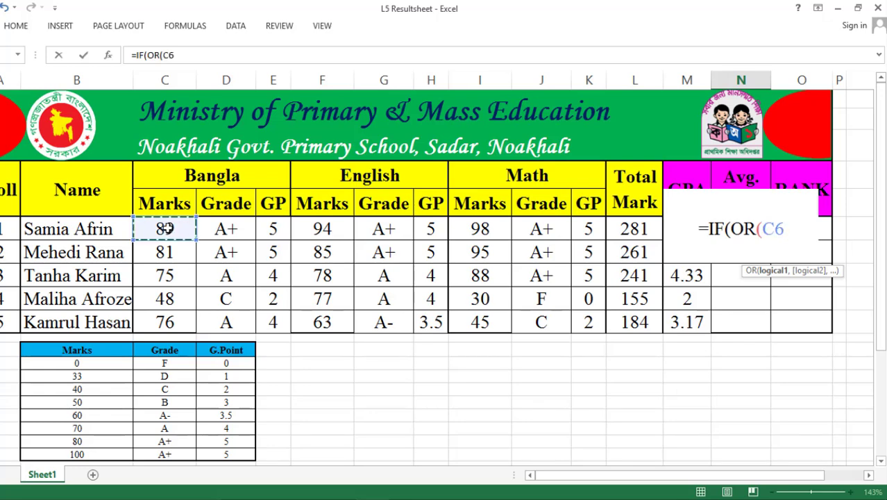
pyautogui.write('<')
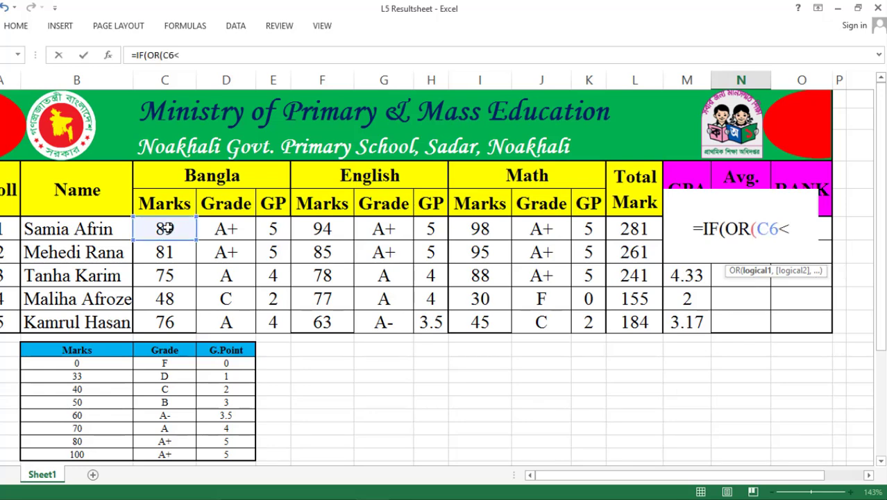
pyautogui.write('3')
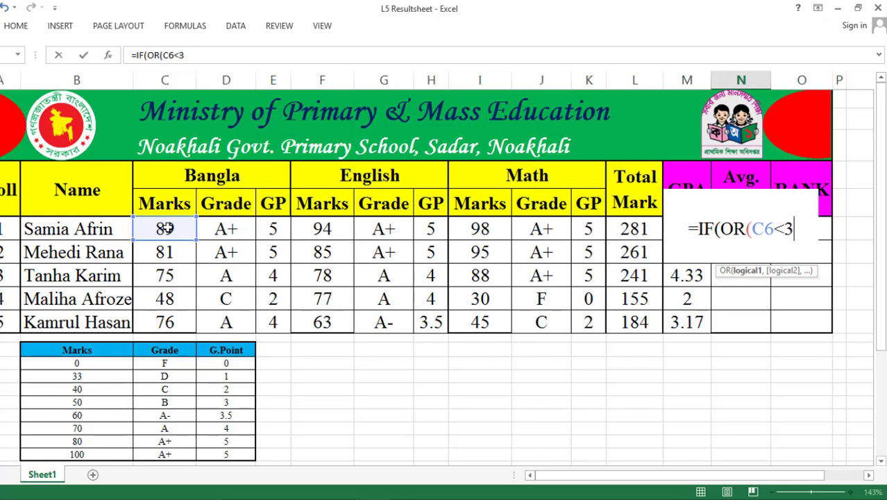
pyautogui.write('3,')
pyautogui.click(325, 229)
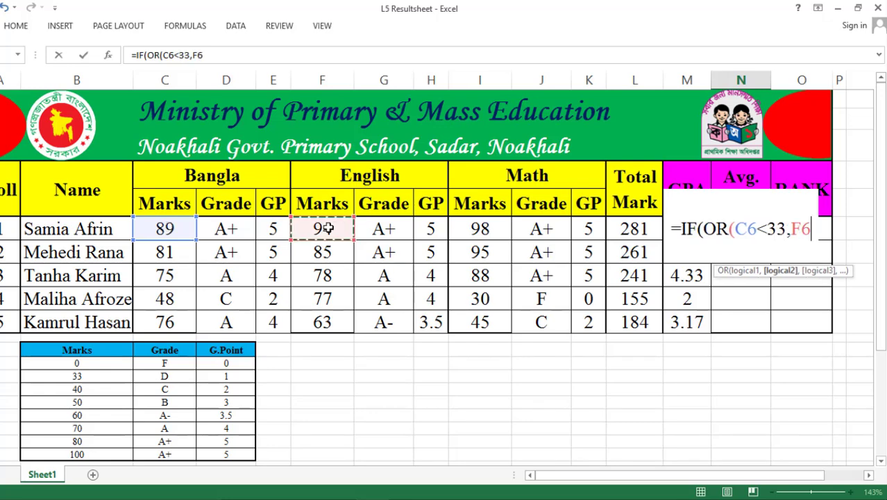
pyautogui.write('<33')
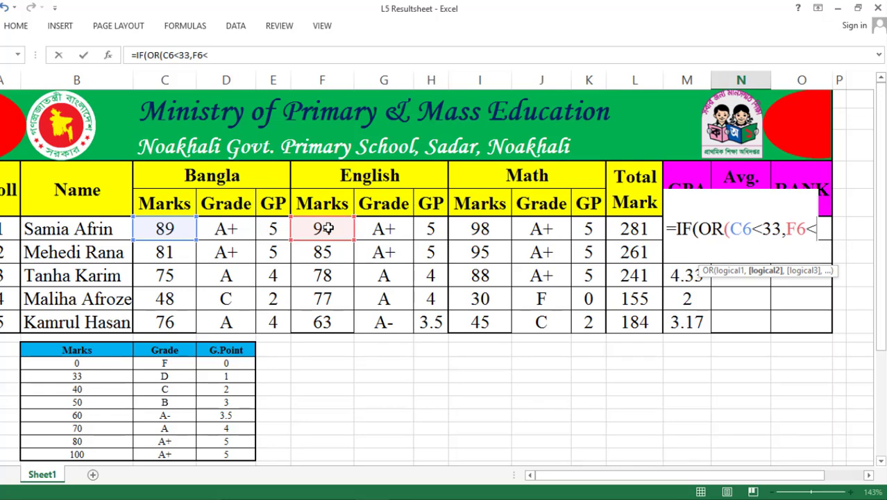
pyautogui.write(',')
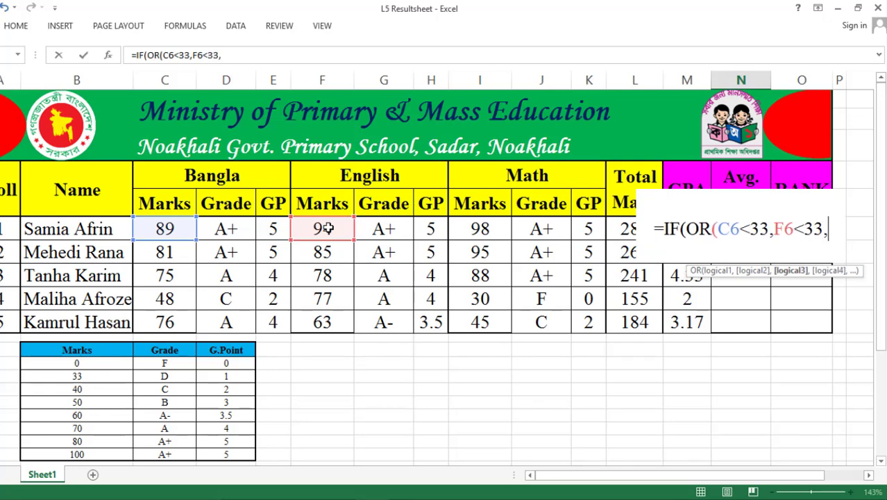
pyautogui.click(489, 229)
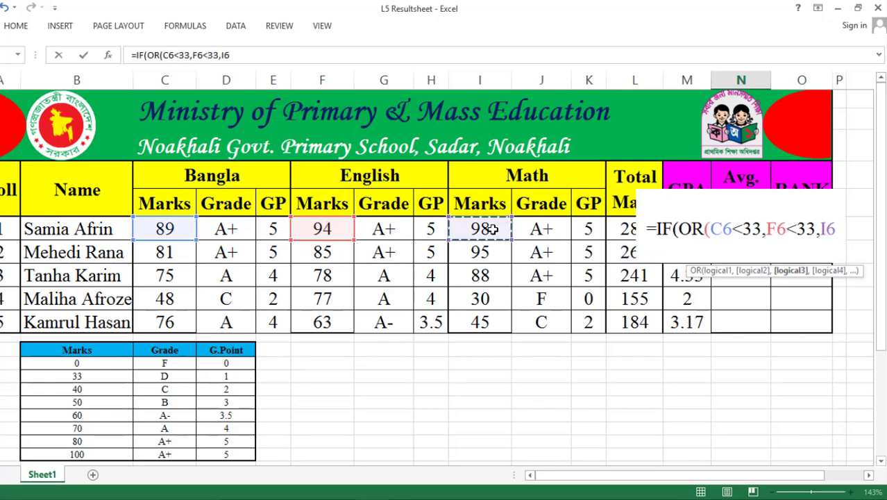
pyautogui.write('<33')
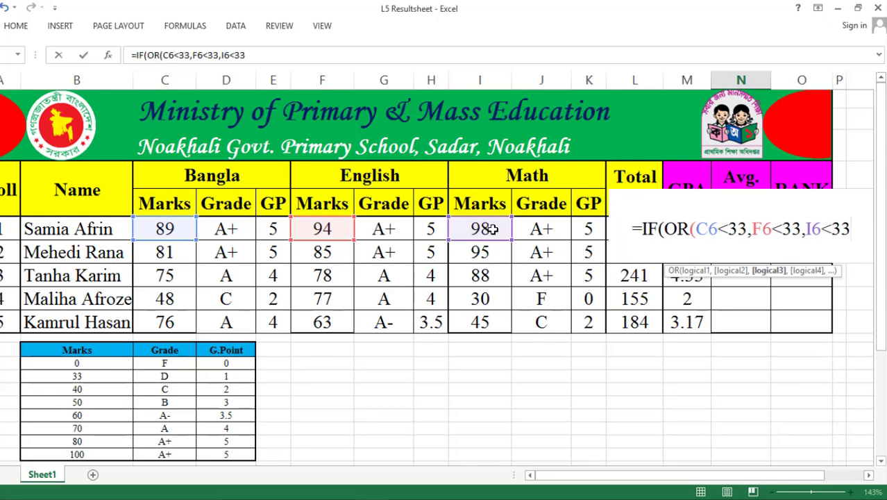
pyautogui.write(')')
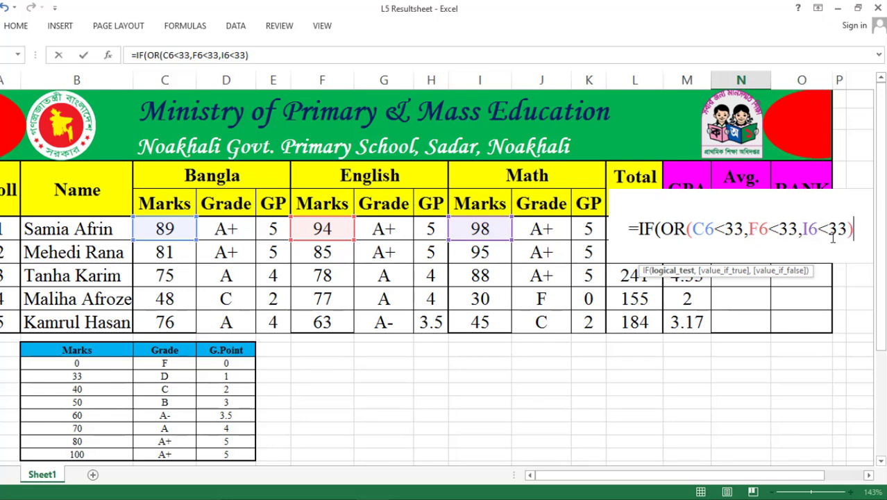
pyautogui.write(',')
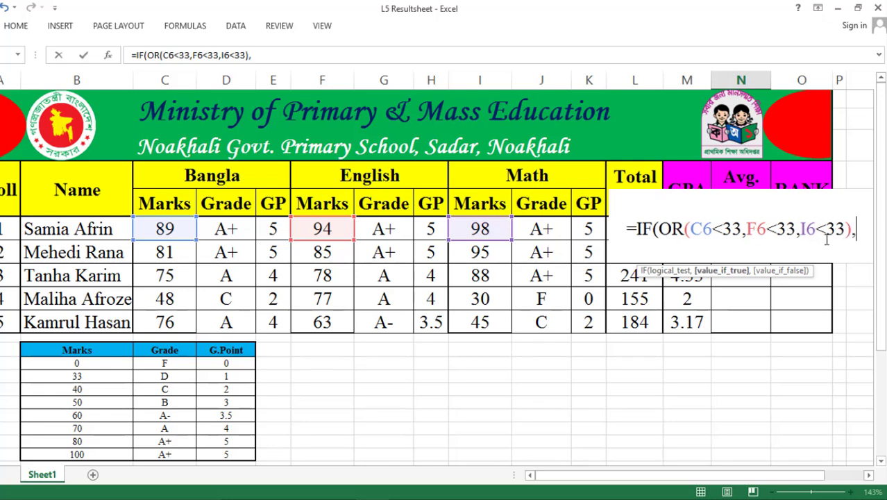
pyautogui.write('"')
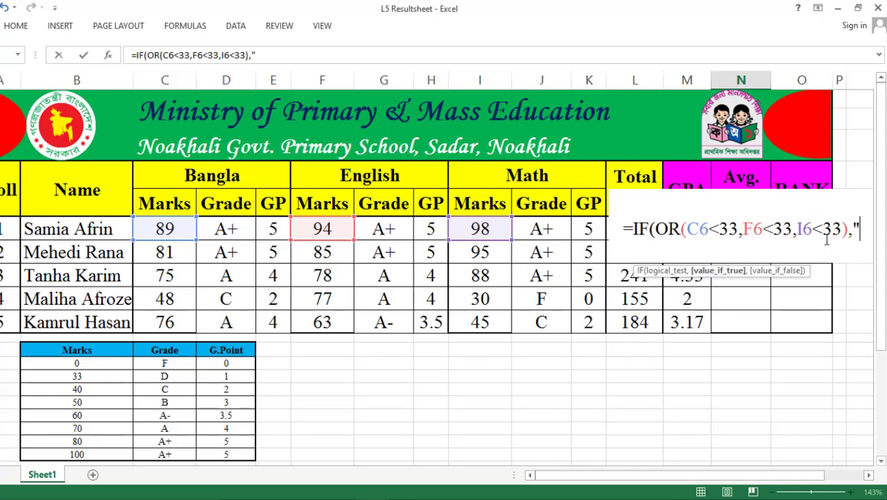
pyautogui.write('F')
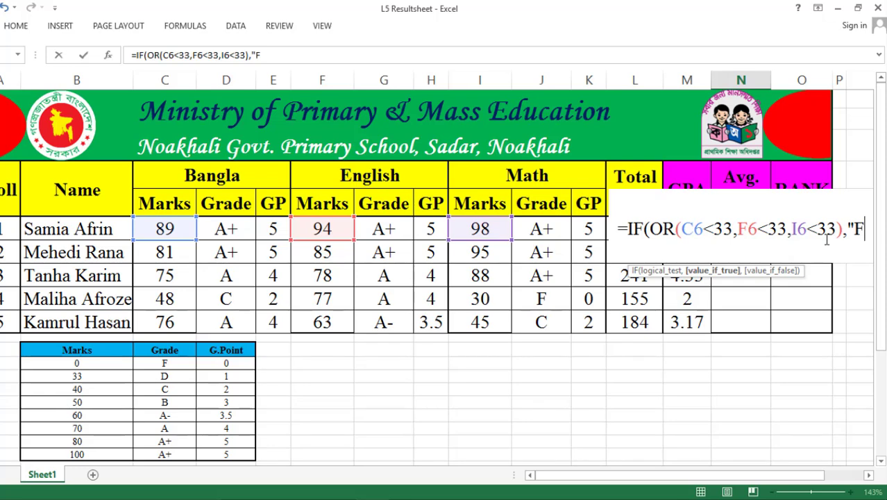
pyautogui.write('"')
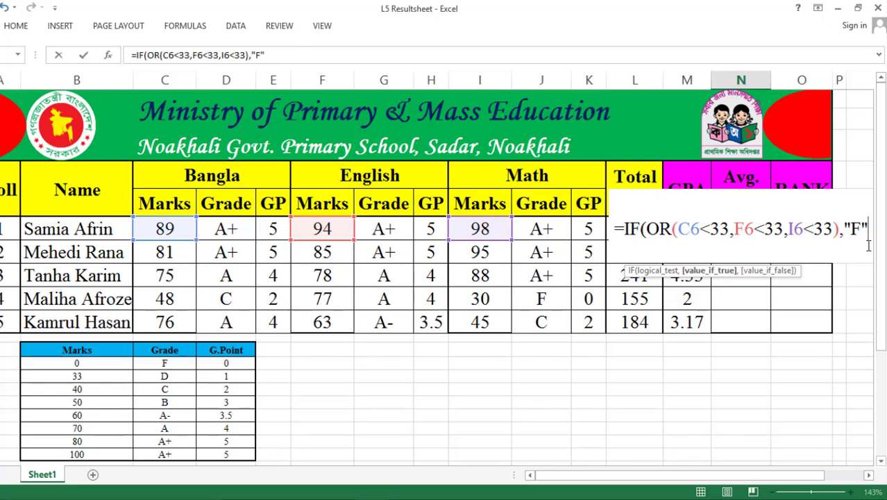
# After "F" in N6, add a nested IF returning "A+" when GPA M6 is 5 or more.
pyautogui.write(',')
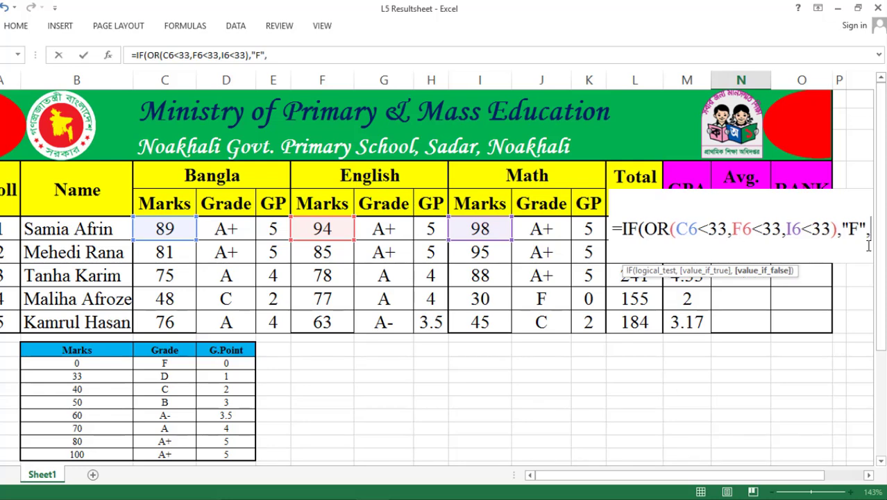
pyautogui.write('IF(')
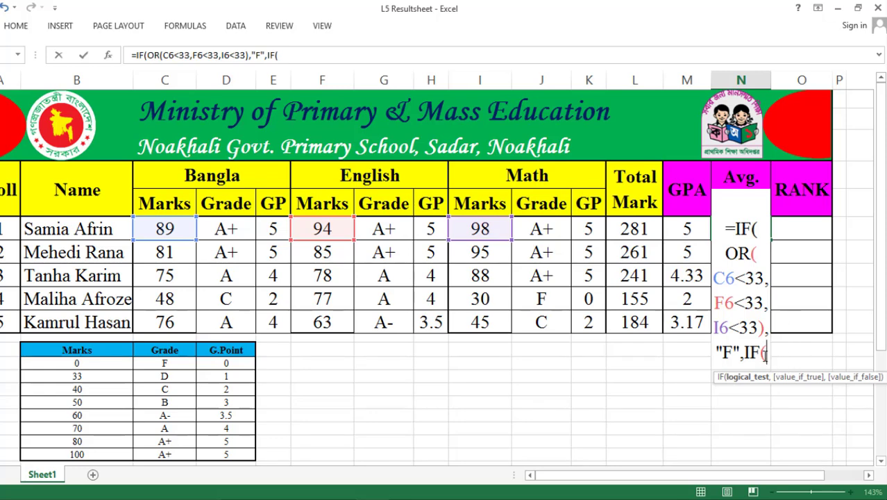
pyautogui.click(688, 226)
pyautogui.write('>')
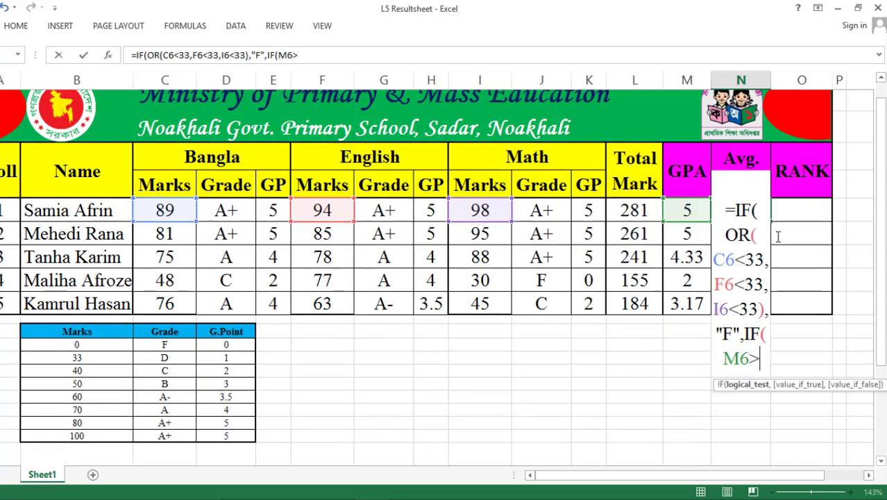
pyautogui.write('=')
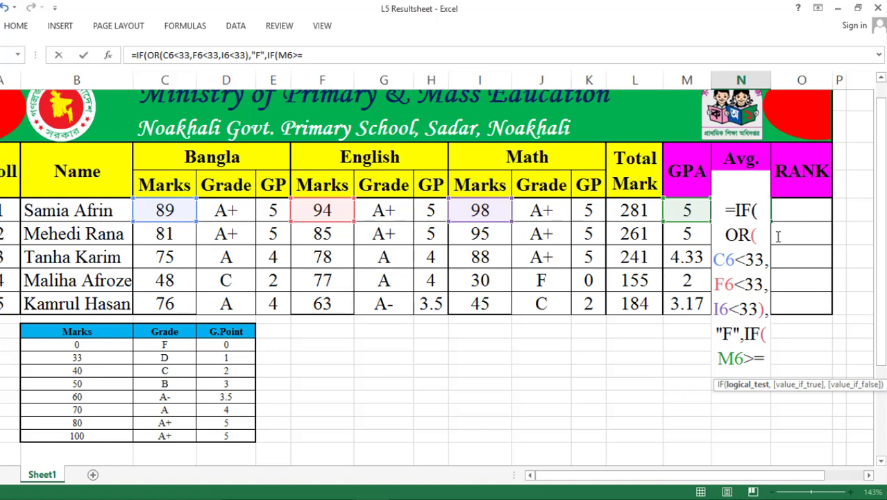
pyautogui.write('5')
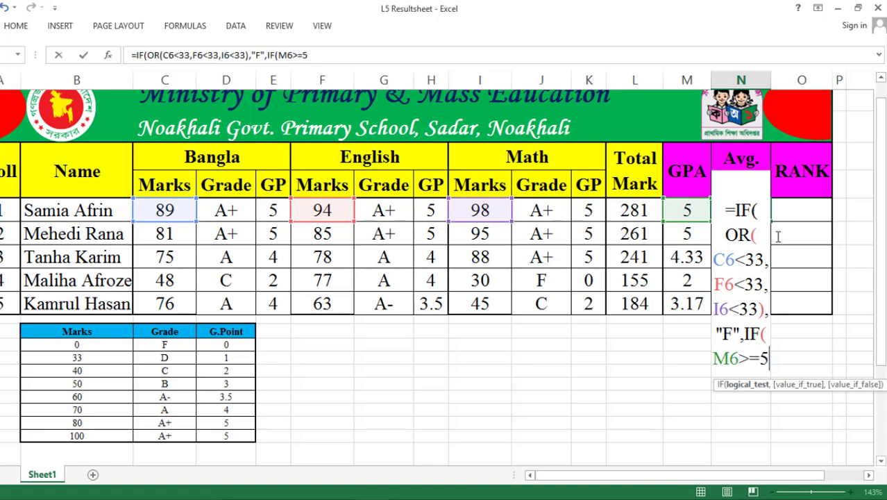
pyautogui.write(',')
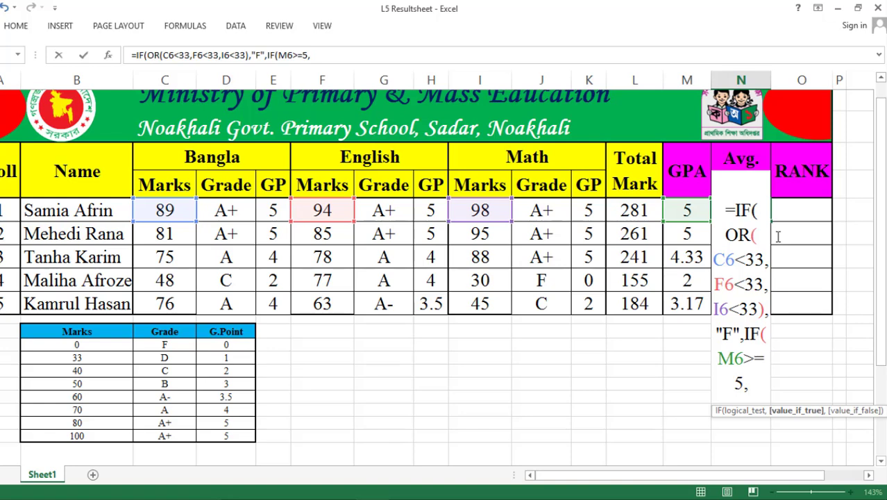
pyautogui.write('"A')
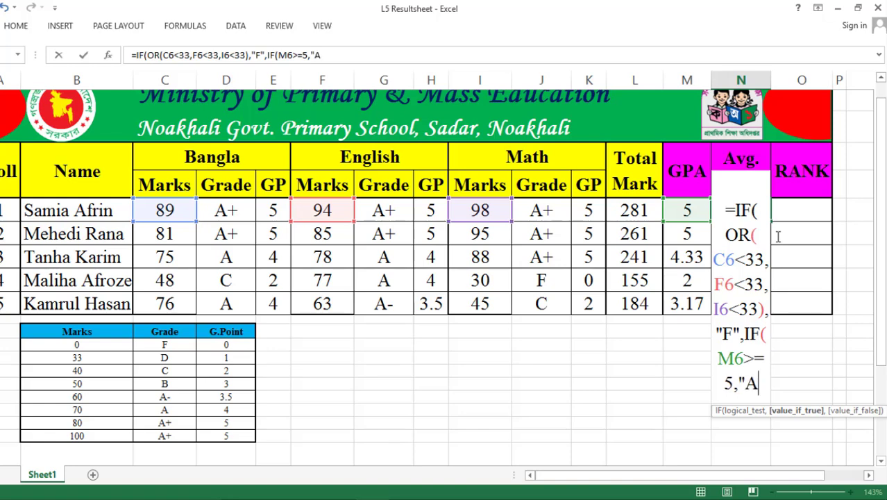
pyautogui.write('+"')
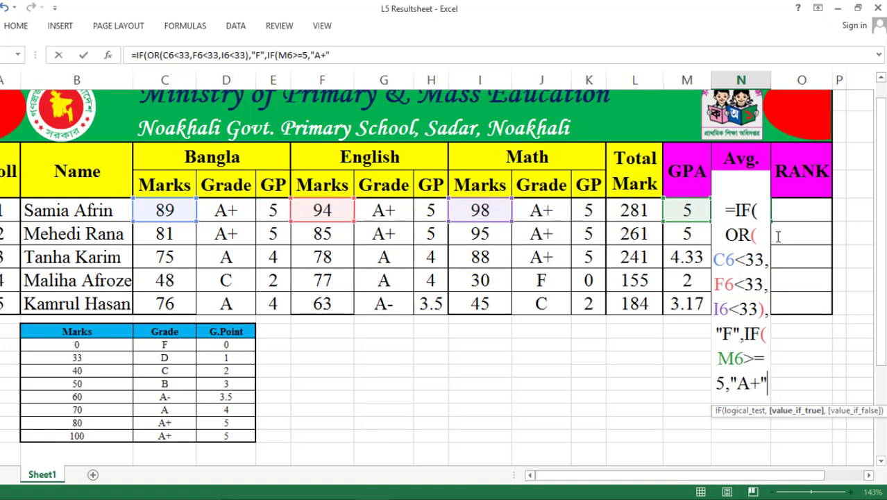
pyautogui.click(340, 54)
pyautogui.write(',')
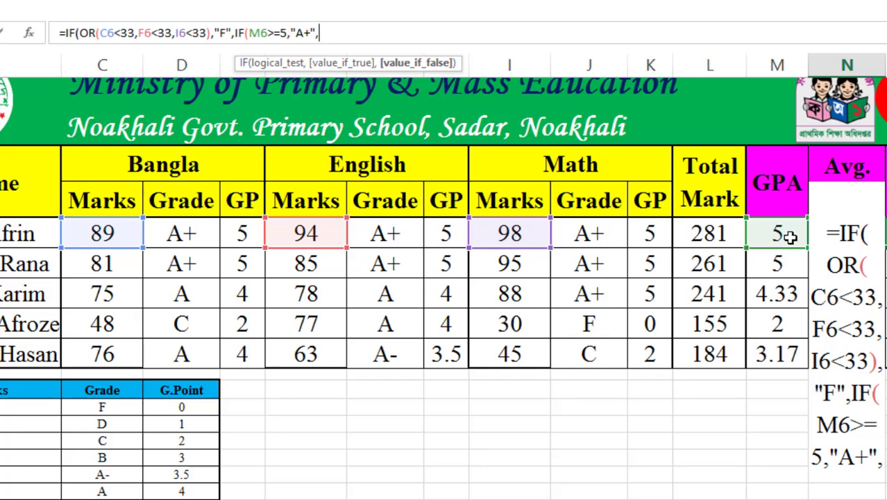
# Reuse the A+ condition as a nested IF giving "A" for GPA 4 or more.
pyautogui.moveTo(319, 33); pyautogui.dragTo(236, 33)
pyautogui.hotkey('ctrl', 'c')
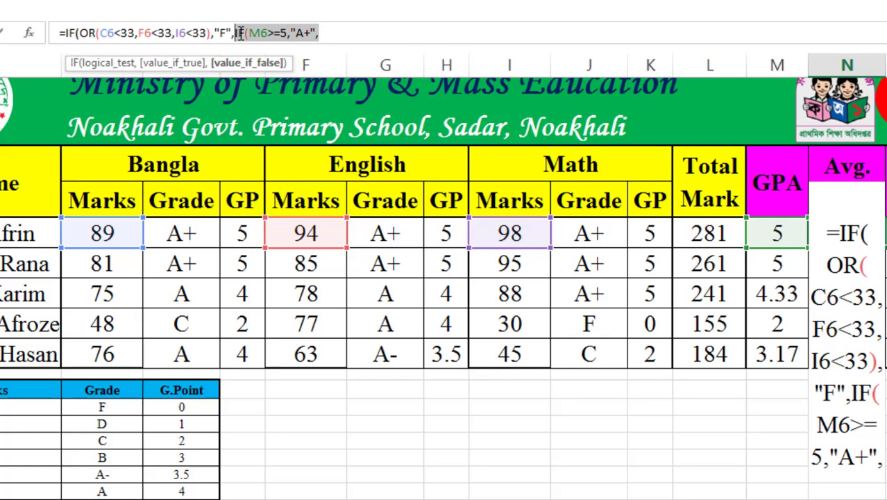
pyautogui.click(352, 31)
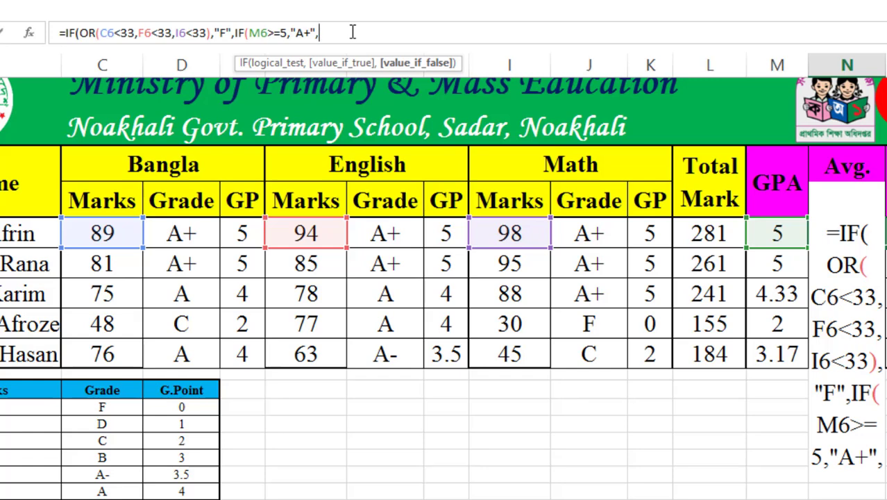
pyautogui.hotkey('ctrl', 'v')
pyautogui.click(369, 33)
pyautogui.press('BackSpace')
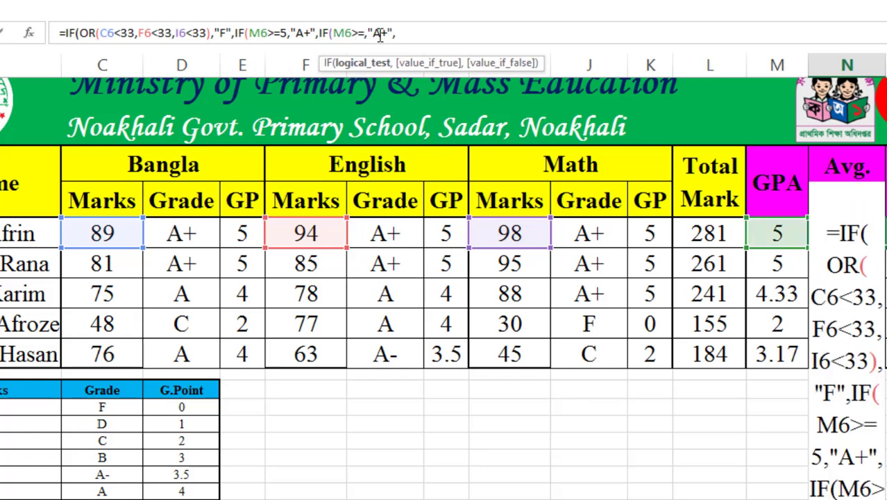
pyautogui.write('4')
pyautogui.click(403, 32)
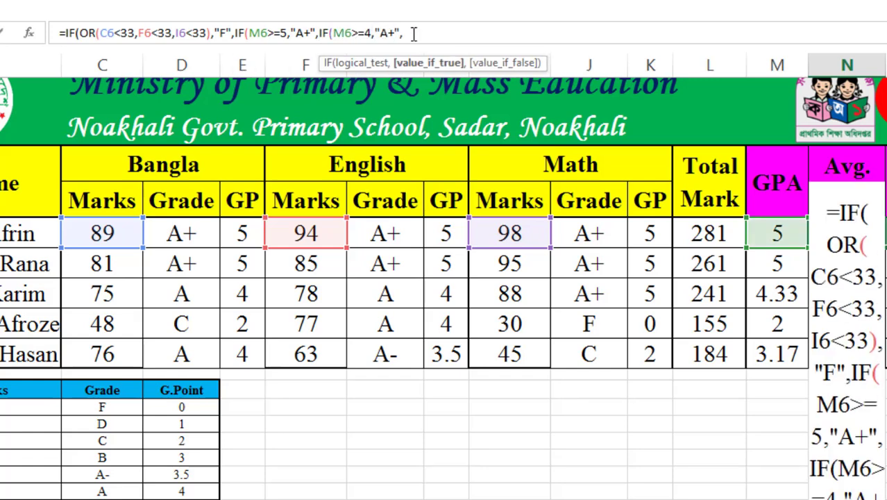
pyautogui.press('BackSpace')
pyautogui.press('End')
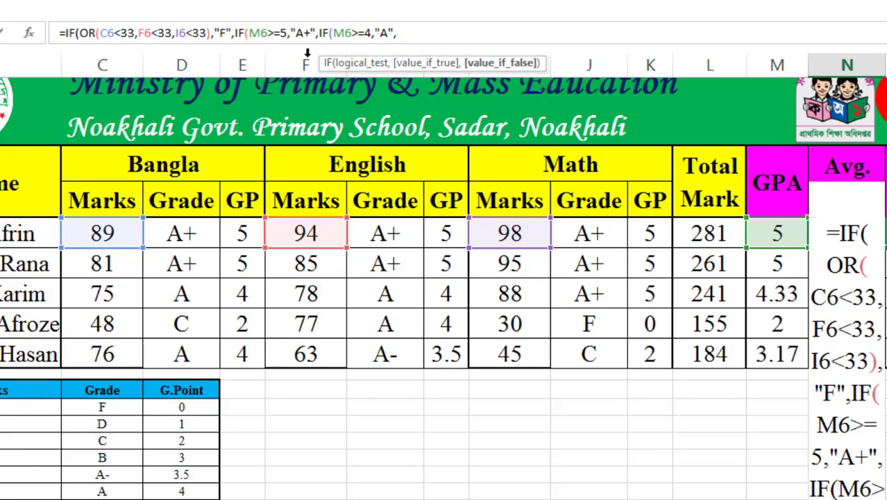
# Add nested conditions giving "A-" for GPA 3.5 and "B" for GPA 3.
pyautogui.hotkey('ctrl', 'v')
pyautogui.click(440, 32)
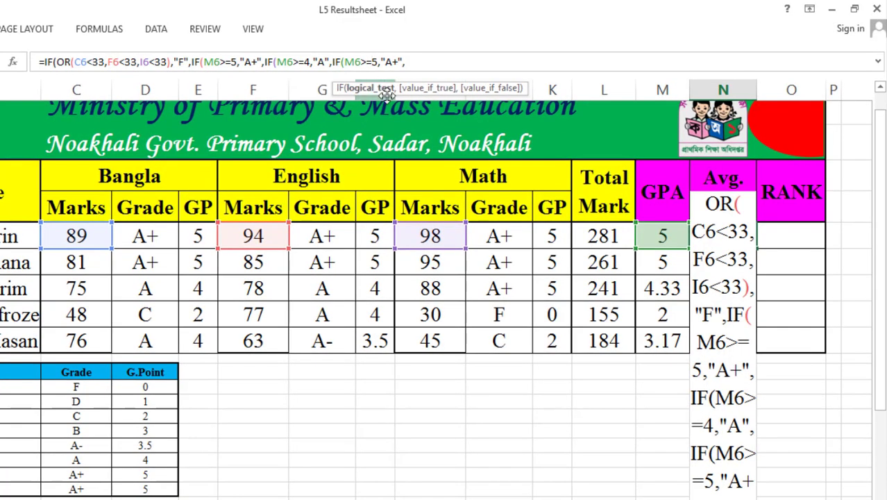
pyautogui.write('3.')
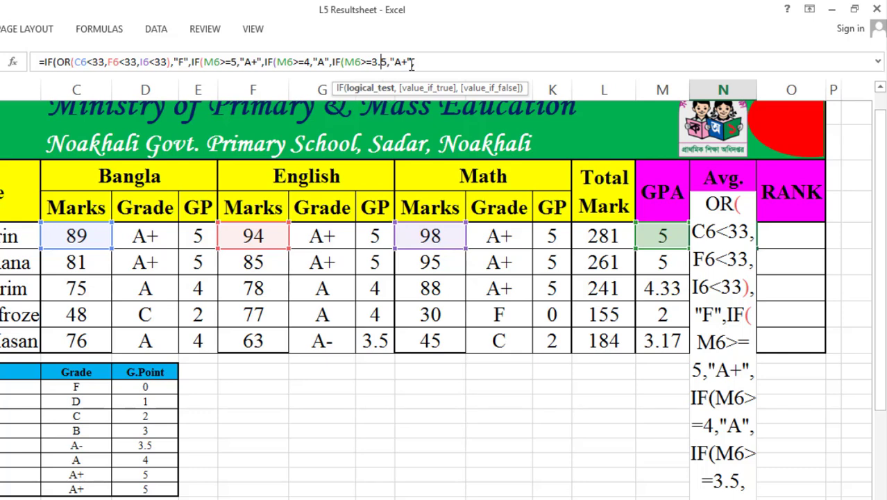
pyautogui.click(407, 61)
pyautogui.press('BackSpace')
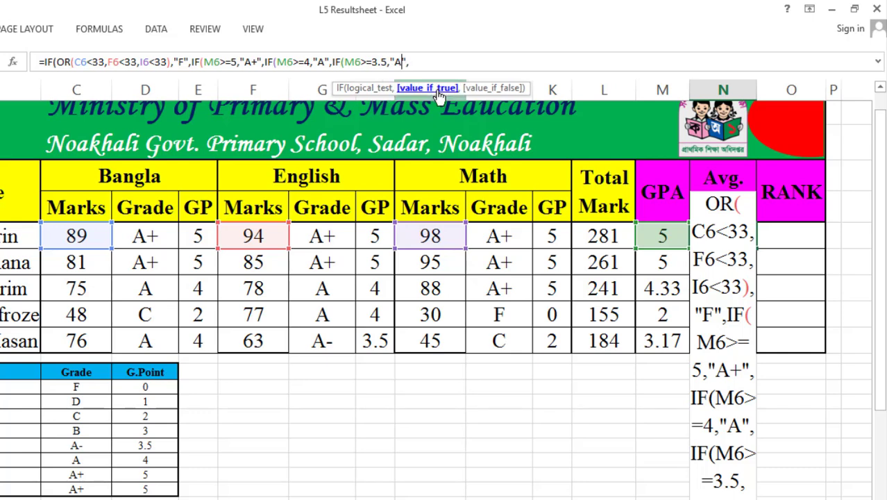
pyautogui.write('-')
pyautogui.hotkey('ctrl', 'v')
pyautogui.click(458, 62)
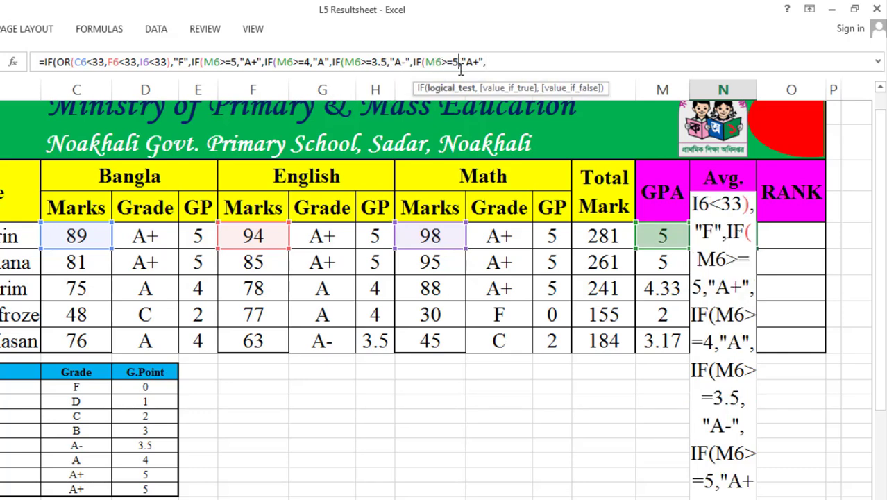
pyautogui.press('BackSpace')
pyautogui.write('3')
pyautogui.click(474, 63)
pyautogui.press('BackSpace')
pyautogui.press('BackSpace')
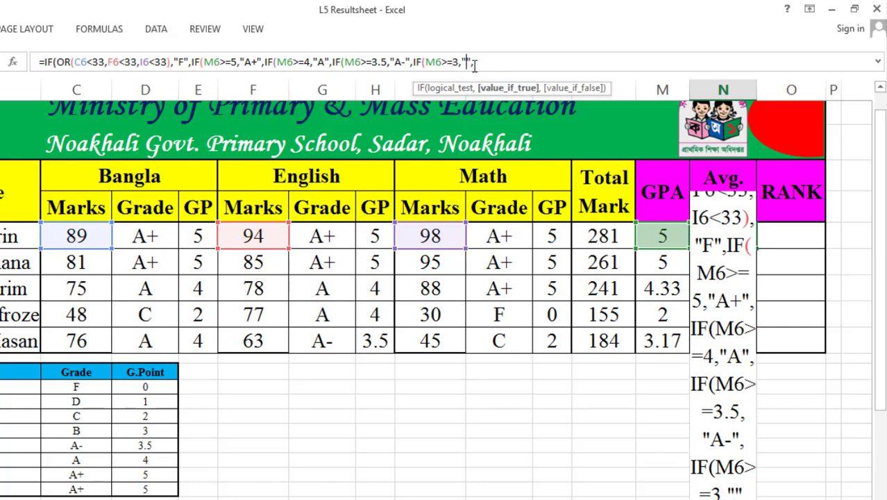
pyautogui.write('B')
pyautogui.click(500, 63)
# Add "C" for GPA 2, "D" for GPA 1, and "F" as the final fallback.
pyautogui.click(525, 62)
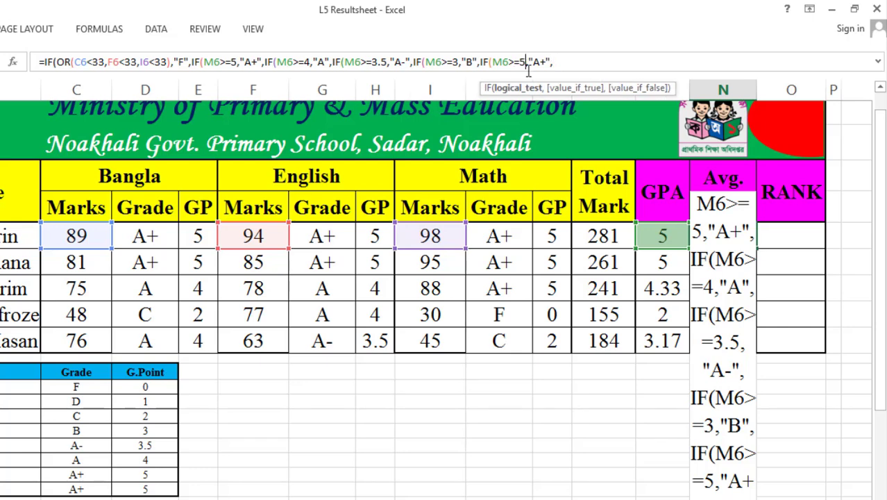
pyautogui.press('BackSpace')
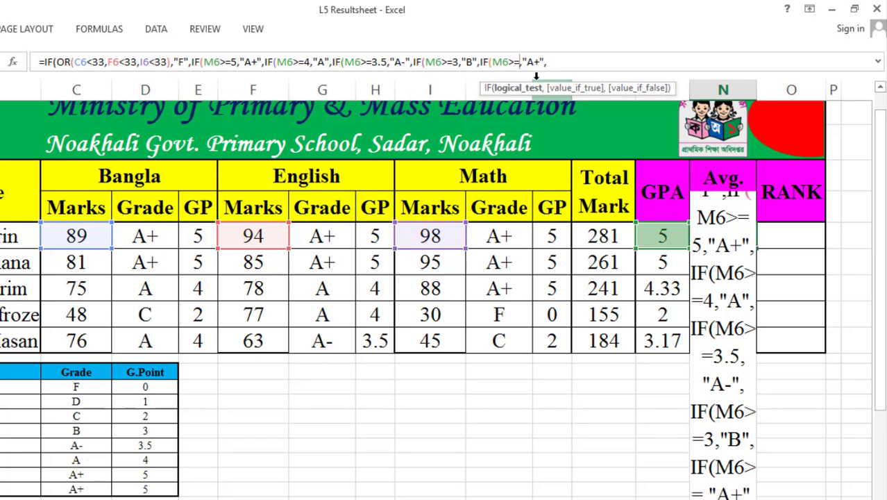
pyautogui.write('2')
pyautogui.click(583, 88)
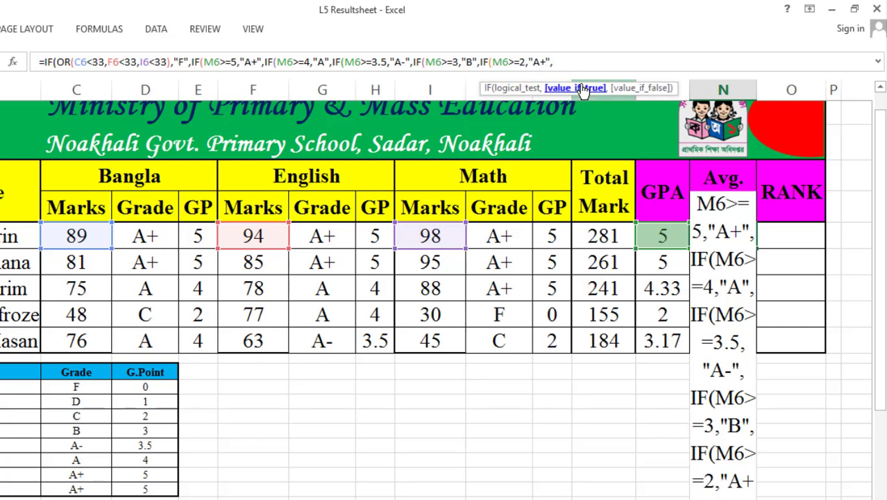
pyautogui.press('BackSpace')
pyautogui.press('BackSpace')
pyautogui.press('BackSpace')
pyautogui.press('BackSpace')
pyautogui.write('C",')
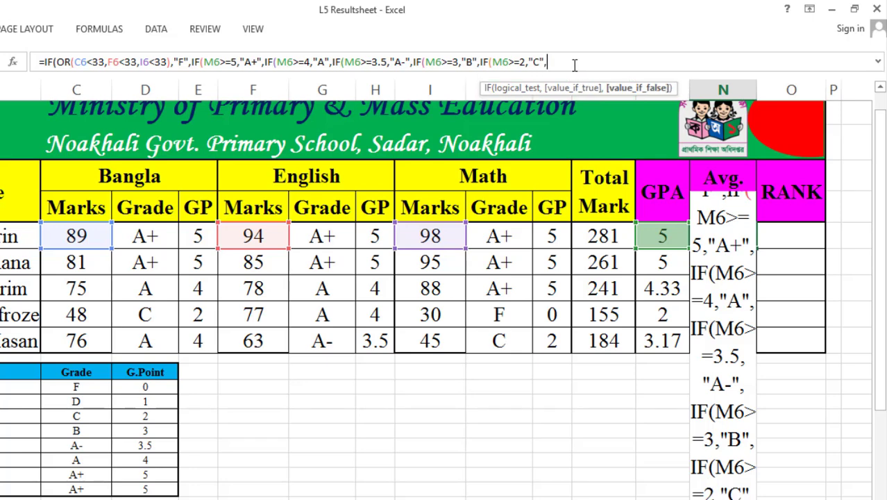
pyautogui.hotkey('ctrl', 'v')
pyautogui.click(594, 61)
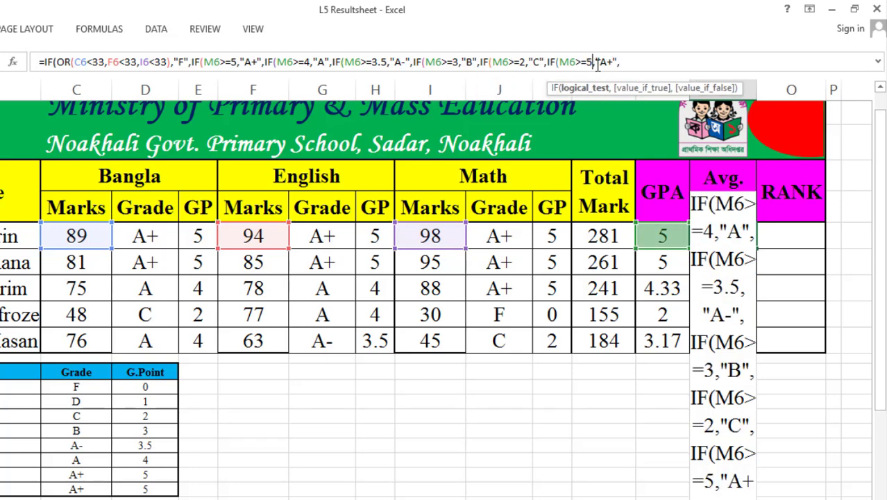
pyautogui.press('BackSpace')
pyautogui.write('1')
pyautogui.click(631, 87)
pyautogui.write('"D"')
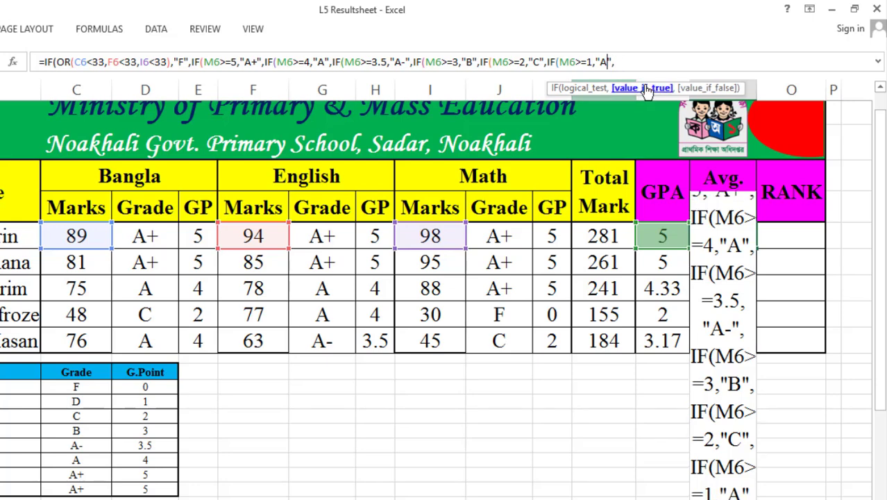
pyautogui.click(633, 62)
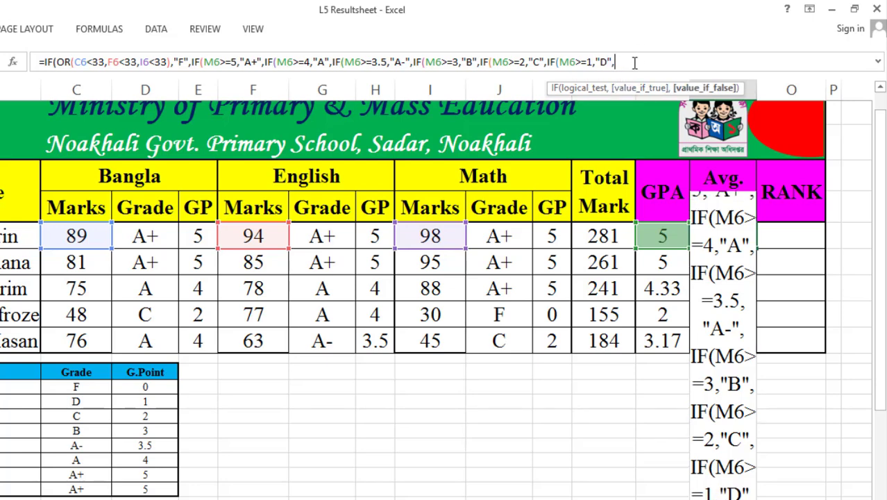
pyautogui.write('"')
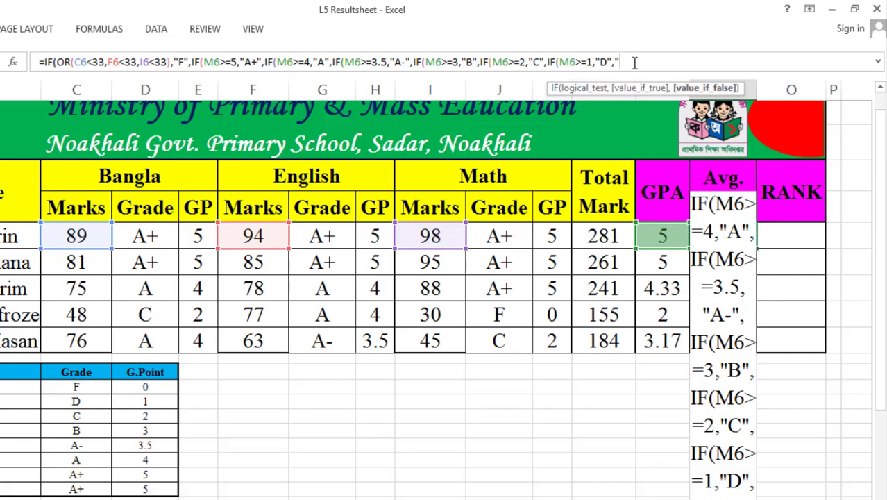
pyautogui.write('F"')
# Close all the nested IF brackets at the end of the N6 formula.
pyautogui.moveTo(262, 63); pyautogui.dragTo(187, 68)
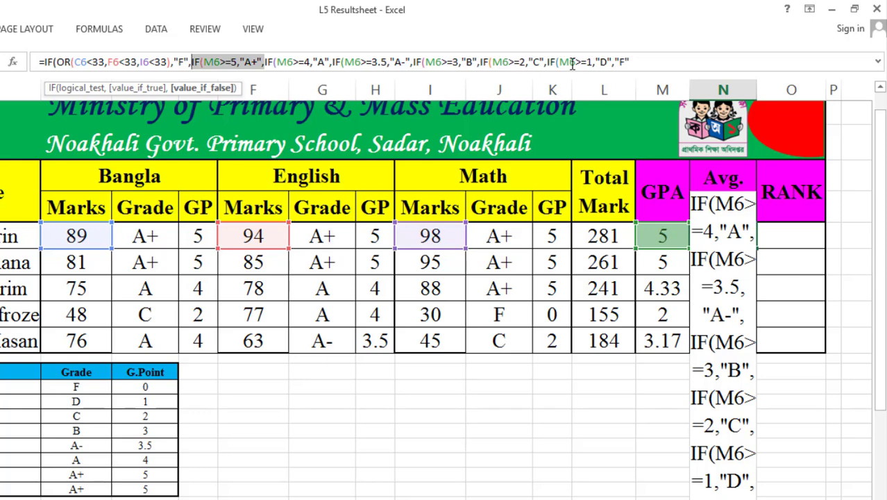
pyautogui.click(643, 61)
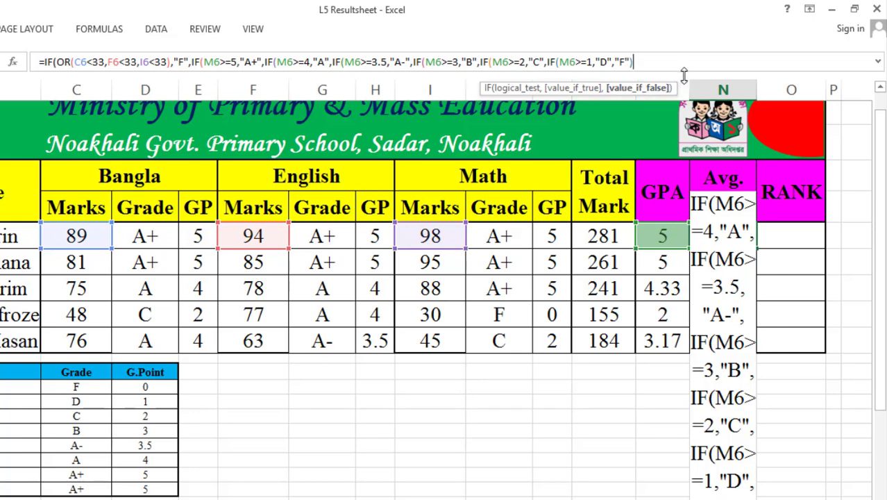
pyautogui.write(')')
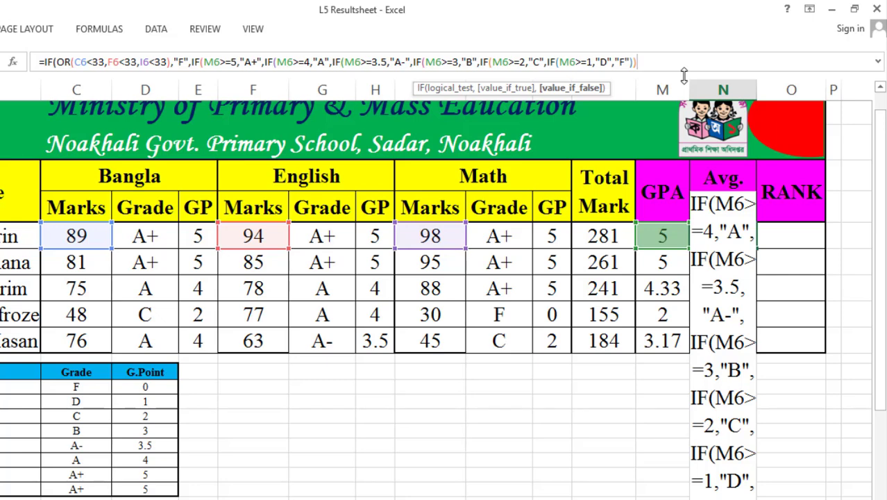
pyautogui.write(')')
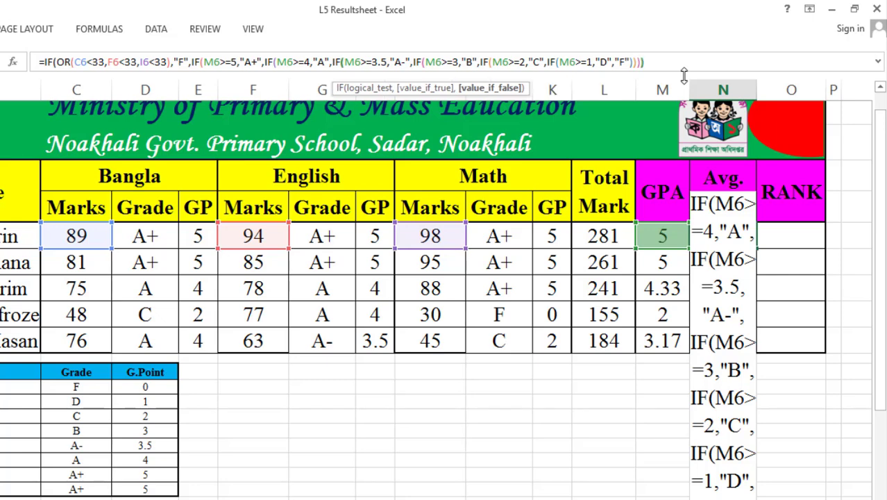
pyautogui.write(')')
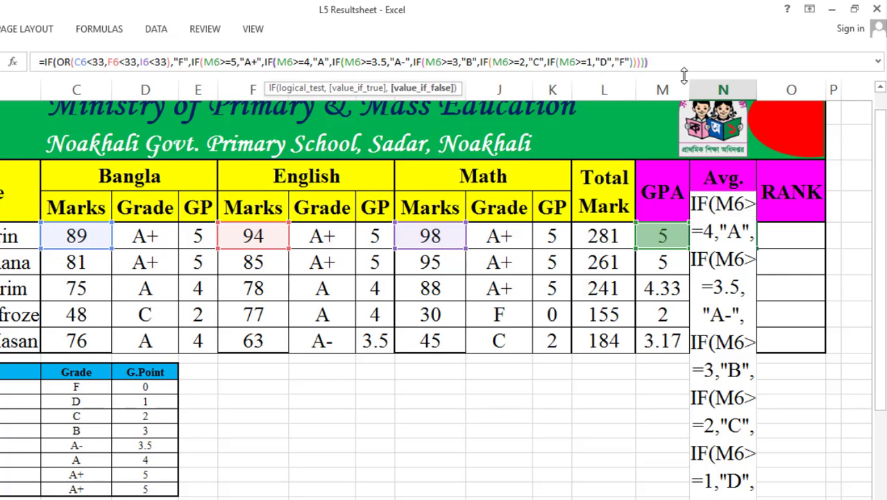
pyautogui.write(')')
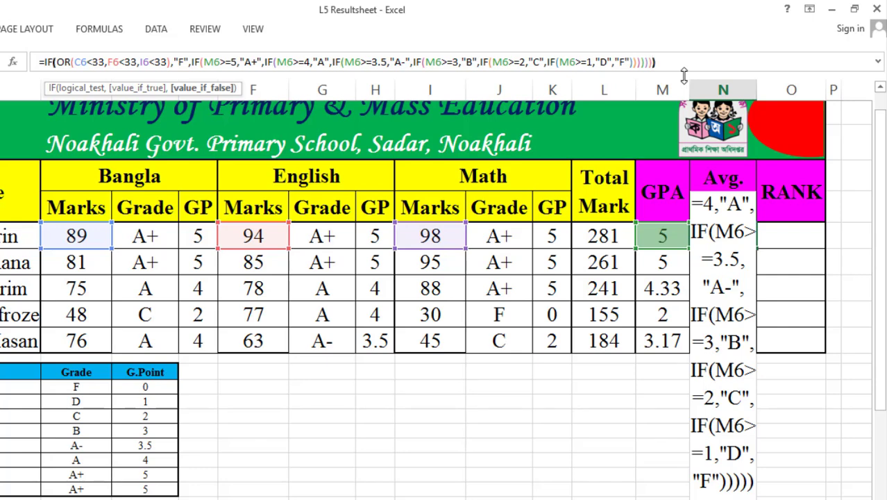
pyautogui.write(')')
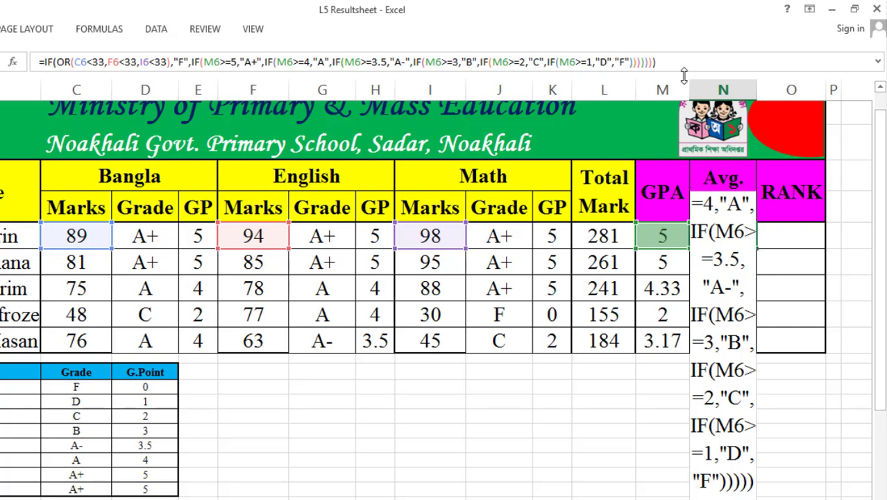
# Commit N6 and fill its grade formula down to N10, giving A+, A+, A, F, B.
pyautogui.press('Return')
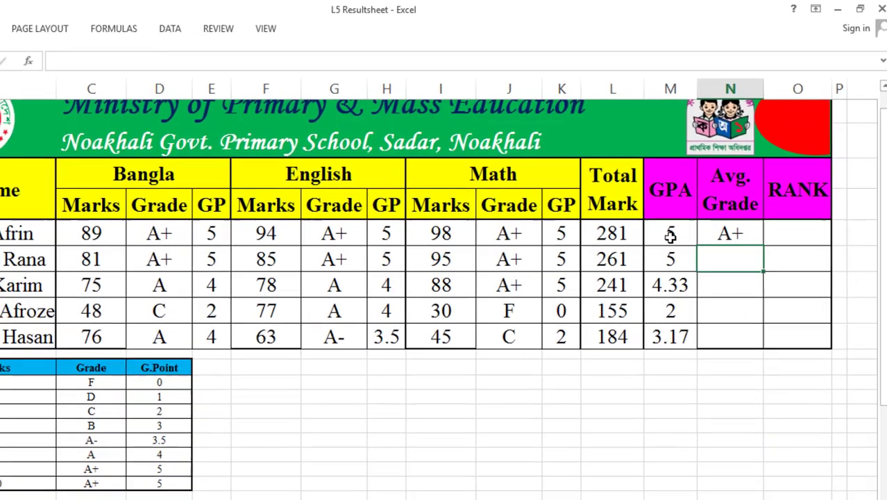
pyautogui.click(734, 234)
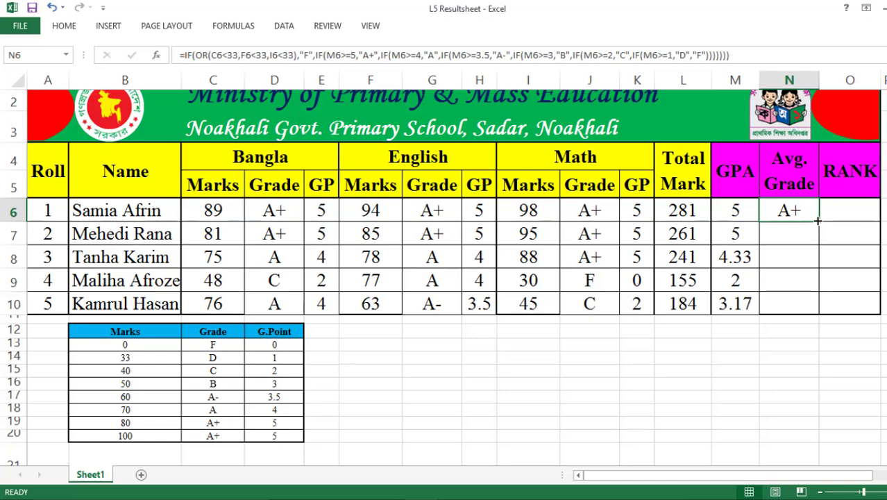
pyautogui.moveTo(817, 220); pyautogui.dragTo(808, 319)
pyautogui.click(789, 347)
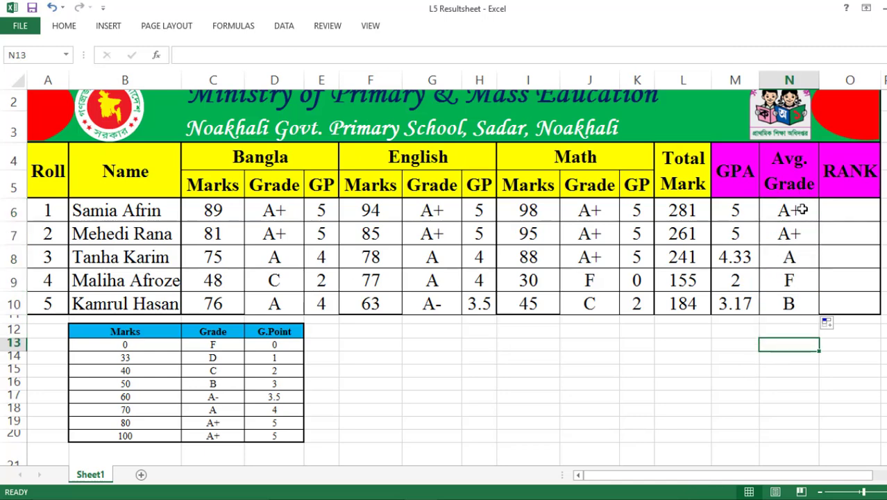
pyautogui.click(798, 281)
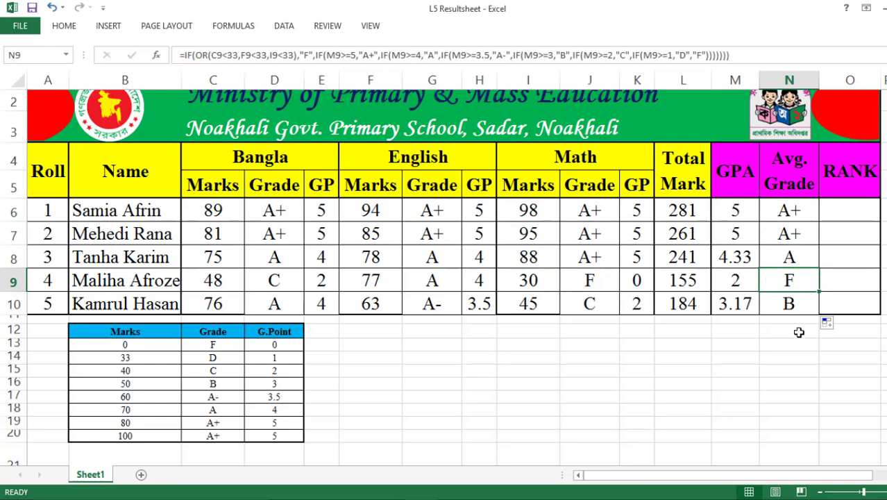
pyautogui.click(735, 357)
pyautogui.scroll(1, 851, 222)
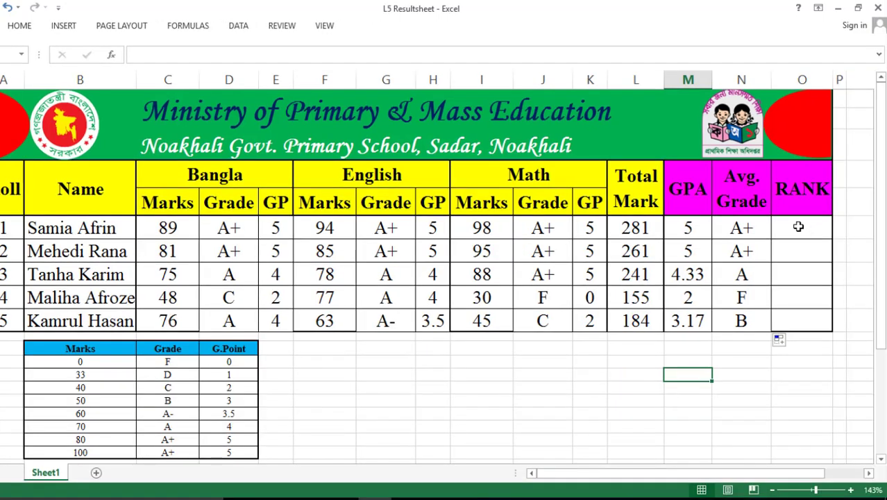
# Enter =RANK(L6,L6:L10,0) in O6 to rank the first student's Total Mark descending.
pyautogui.click(856, 229)
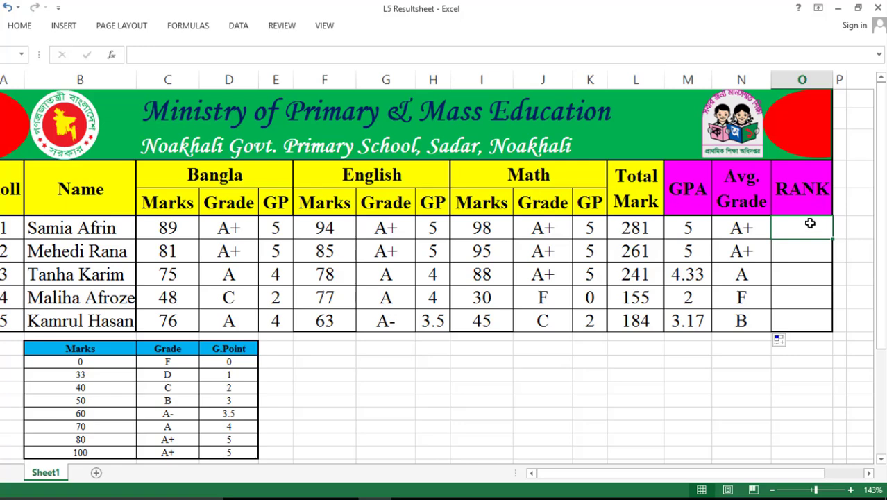
pyautogui.write('=')
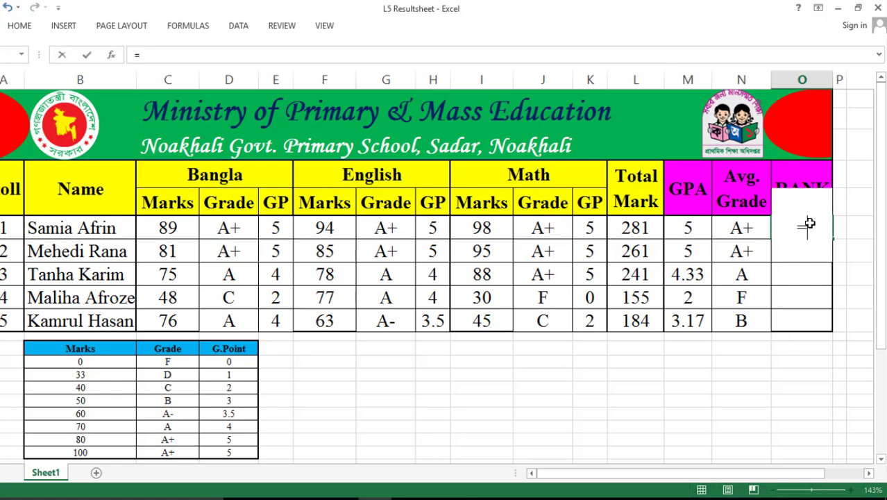
pyautogui.write('ra')
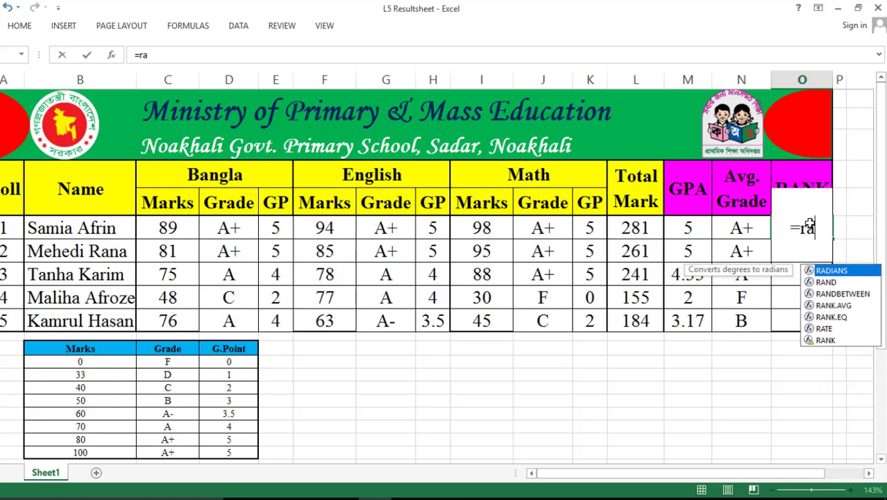
pyautogui.doubleClick(825, 340)
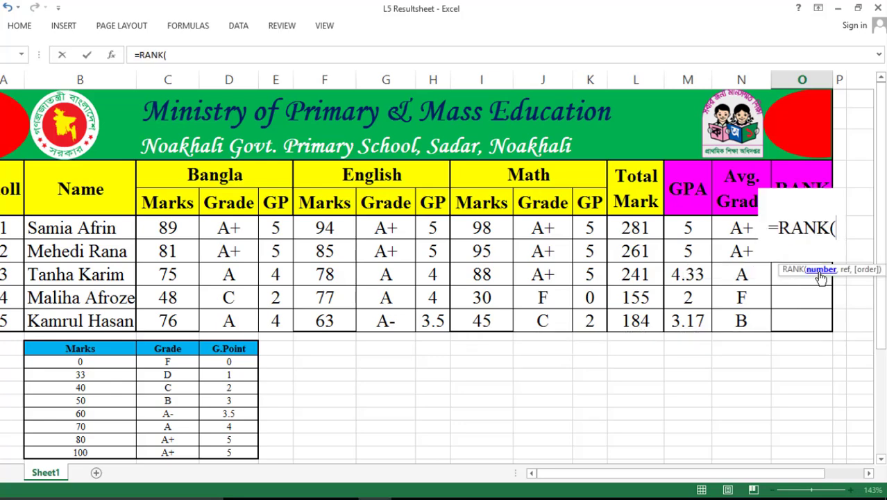
pyautogui.click(645, 228)
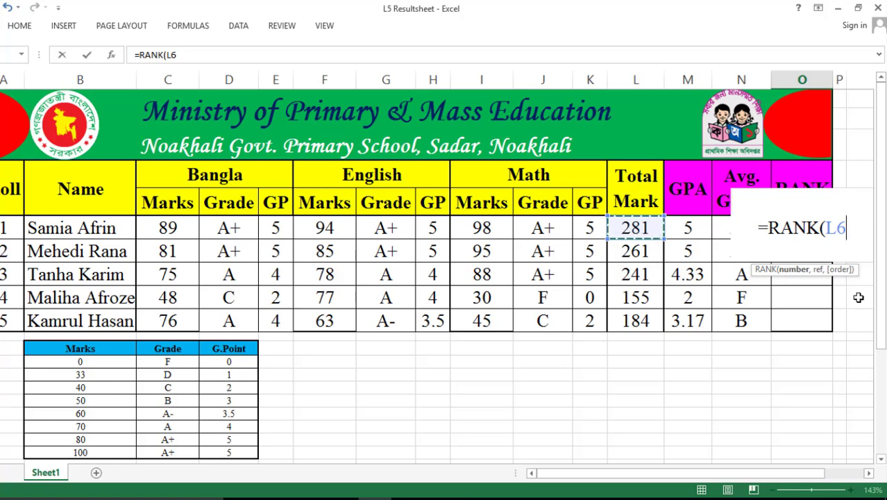
pyautogui.write(',')
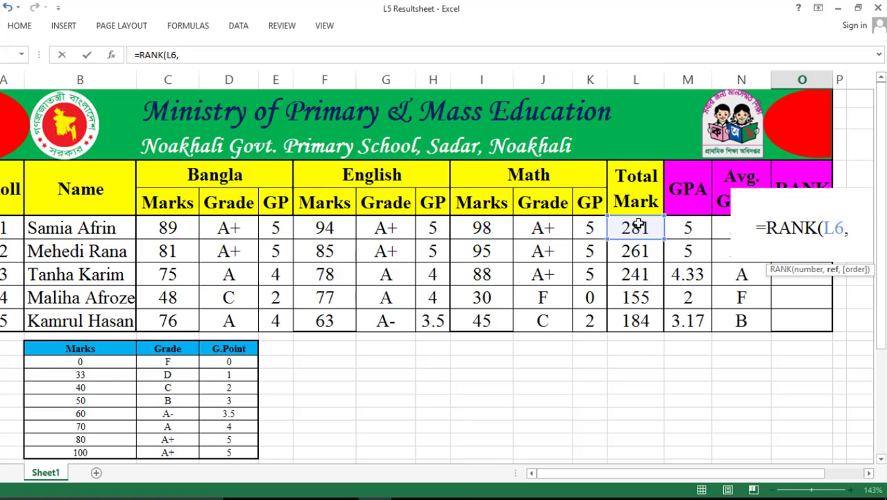
pyautogui.moveTo(637, 226); pyautogui.dragTo(644, 321)
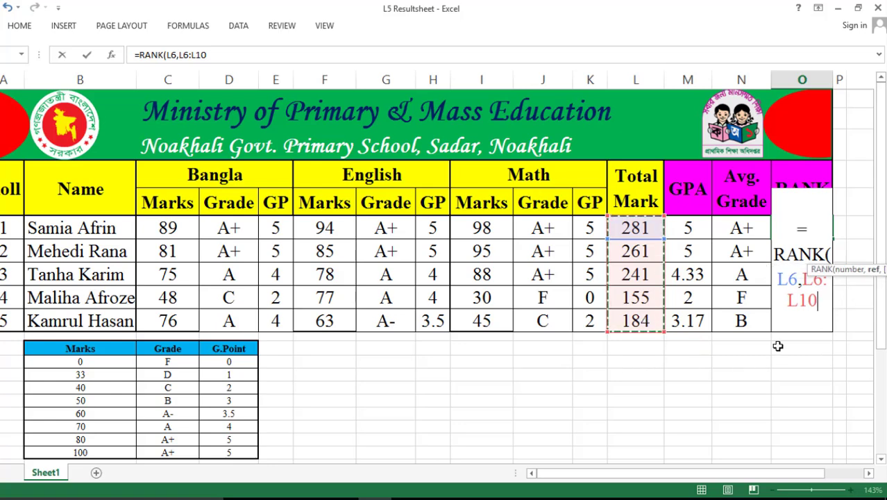
pyautogui.write(',')
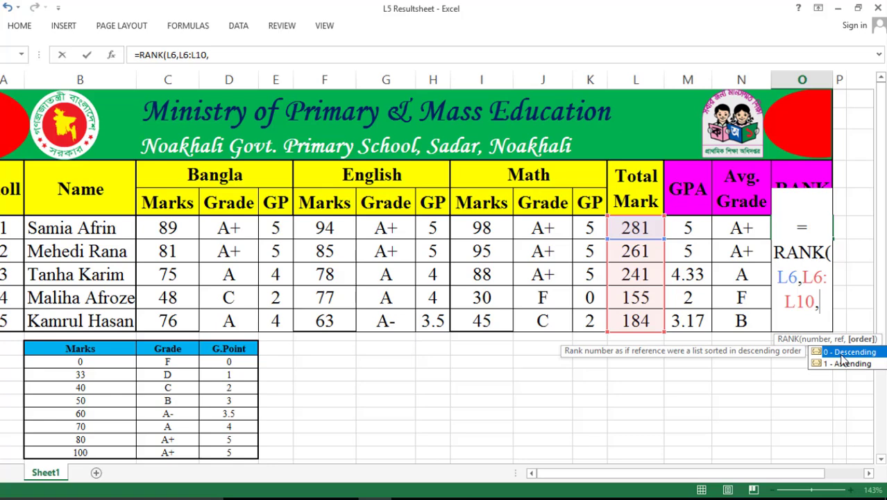
pyautogui.write('0')
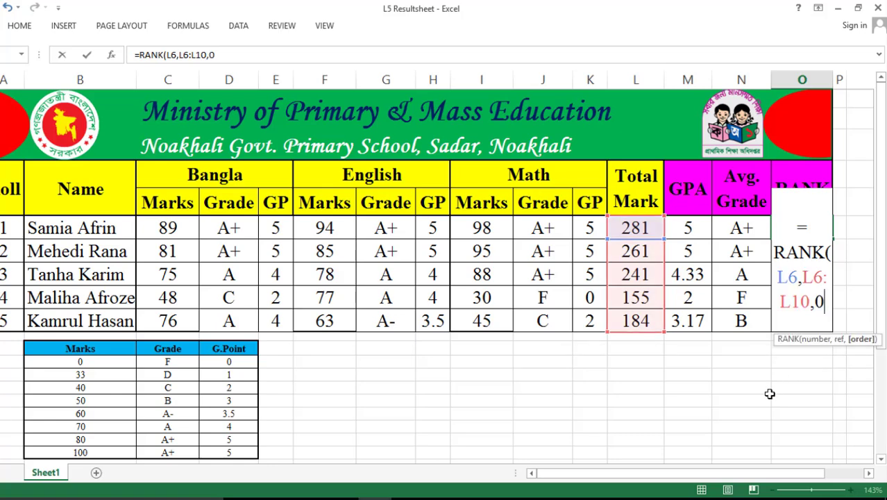
pyautogui.write(')')
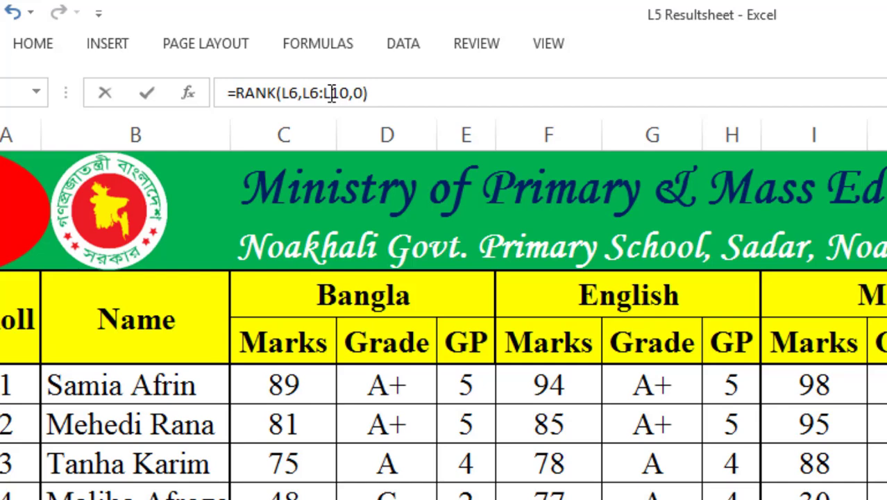
# Make the RANK range absolute as $L$6:$L$10 and confirm, showing rank 1.
pyautogui.click(333, 93)
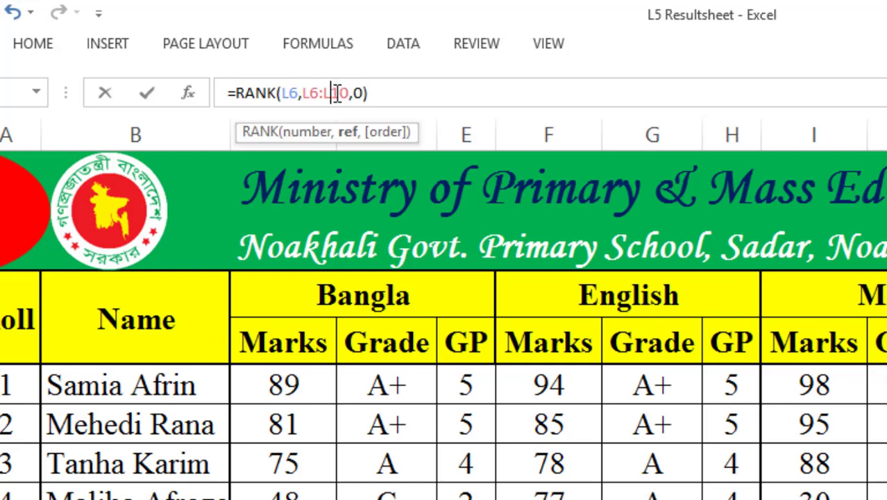
pyautogui.write('$')
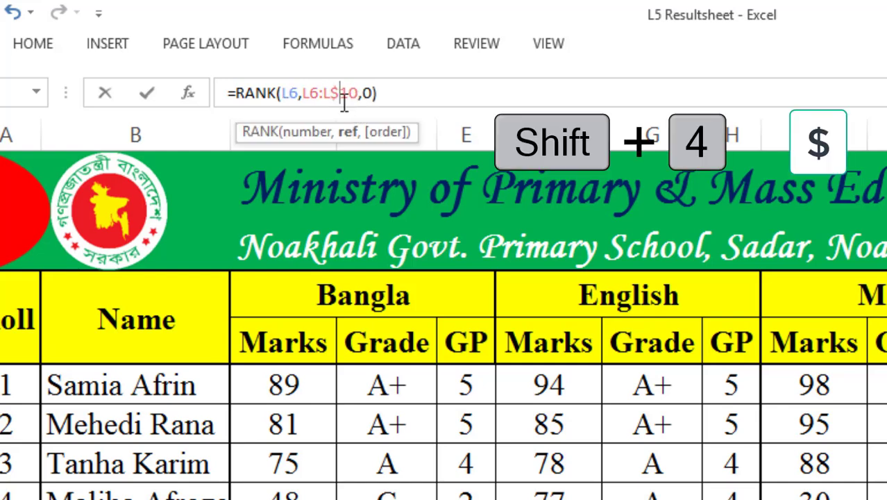
pyautogui.press('F4')
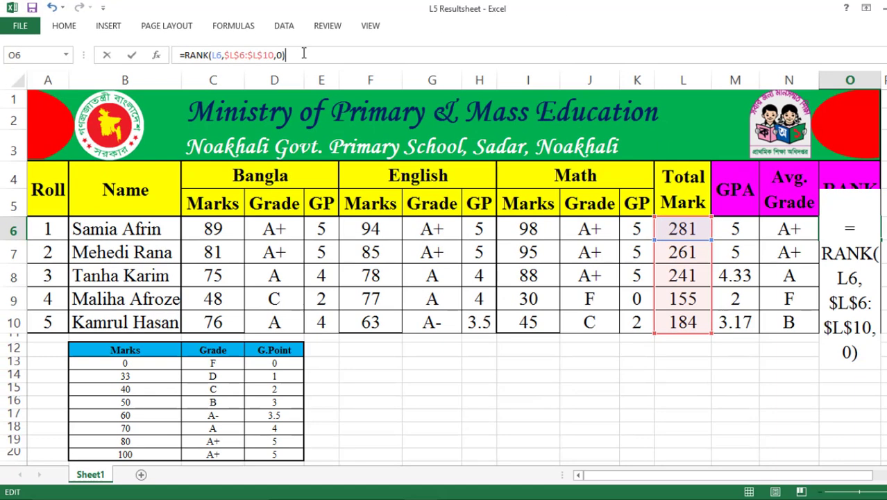
pyautogui.press('Return')
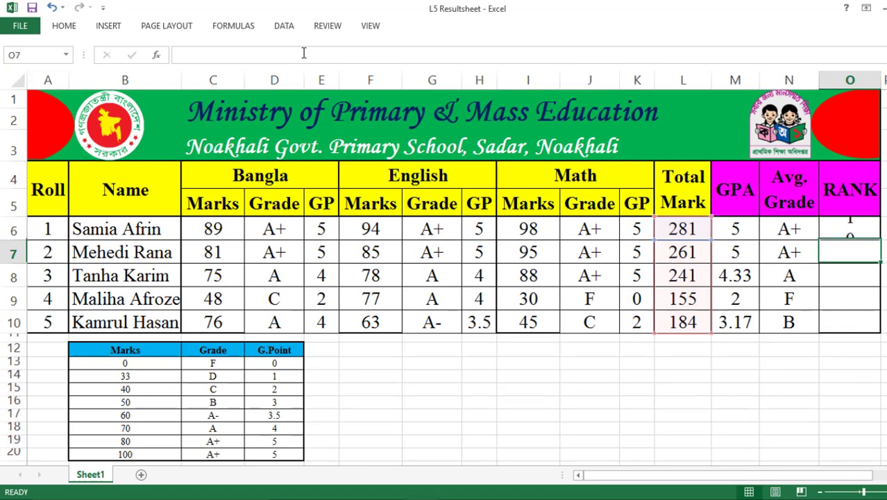
# Fill the RANK formula from O6 down to O10, ranking the students 1, 2, 3, 5, 4.
pyautogui.click(858, 232)
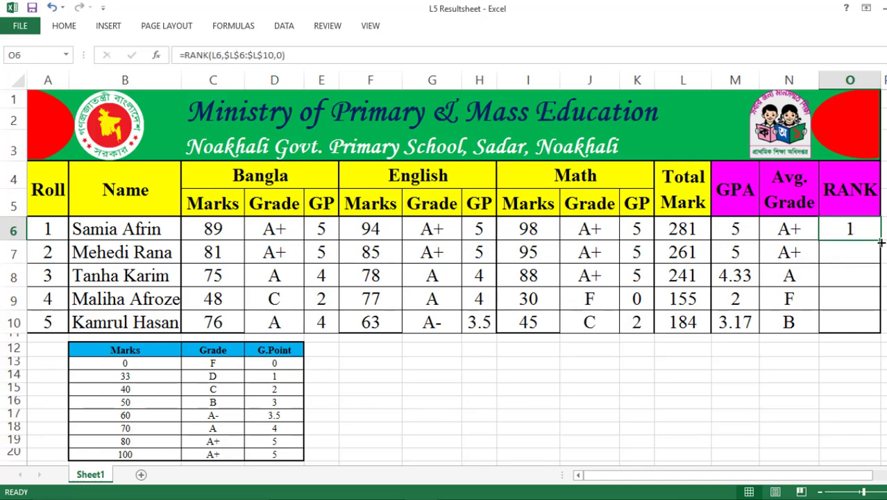
pyautogui.moveTo(879, 242); pyautogui.dragTo(878, 331)
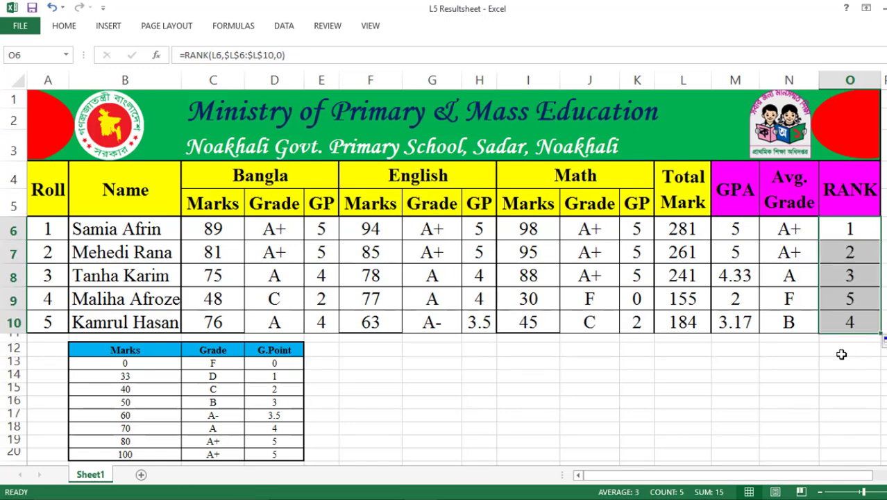
pyautogui.click(858, 305)
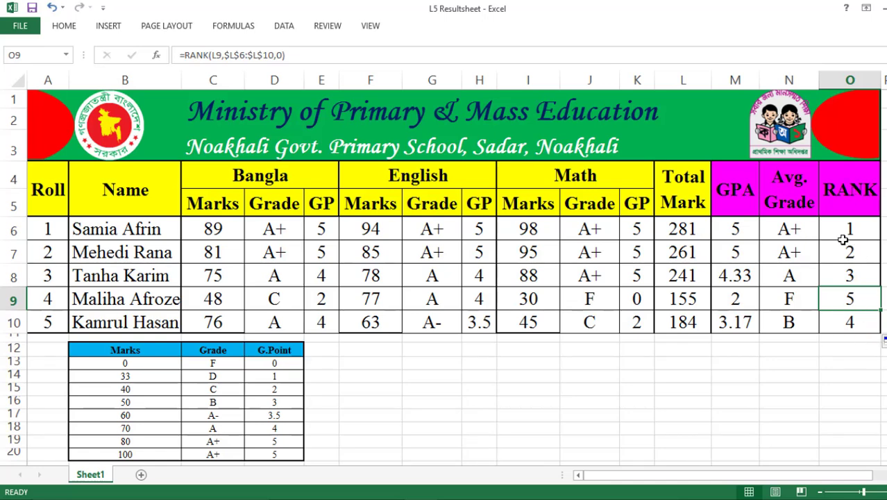
pyautogui.click(683, 388)
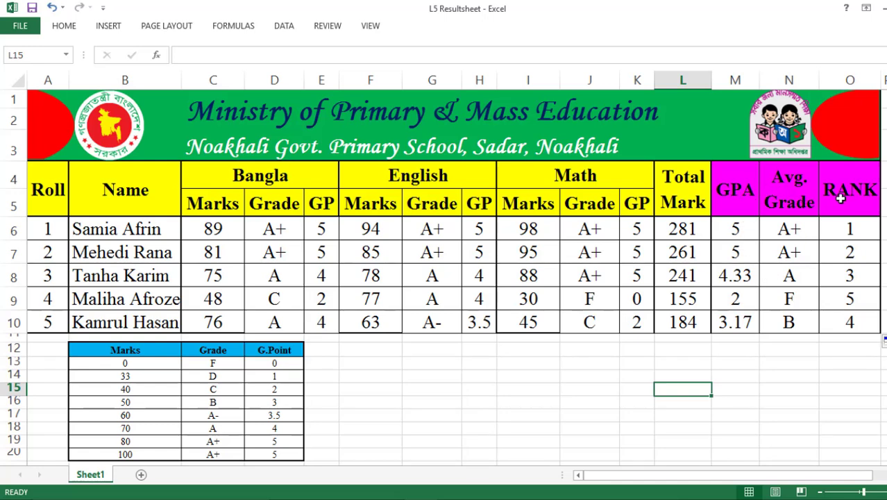
pyautogui.click(488, 382)
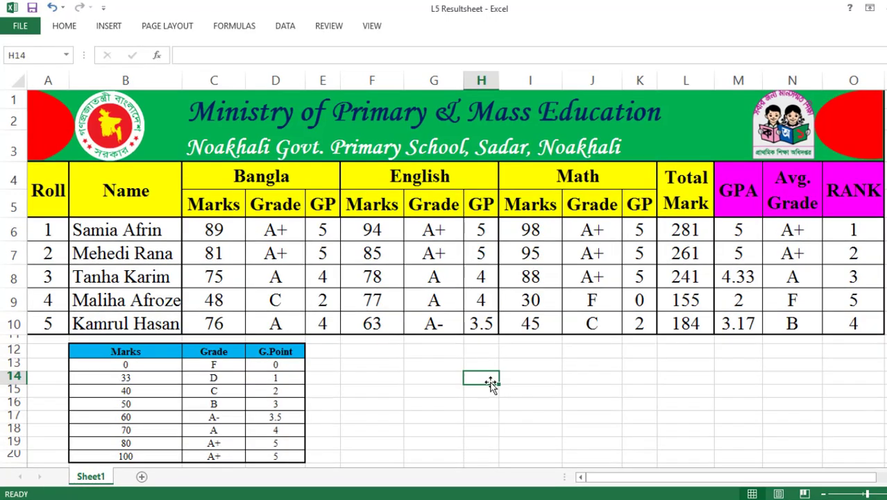